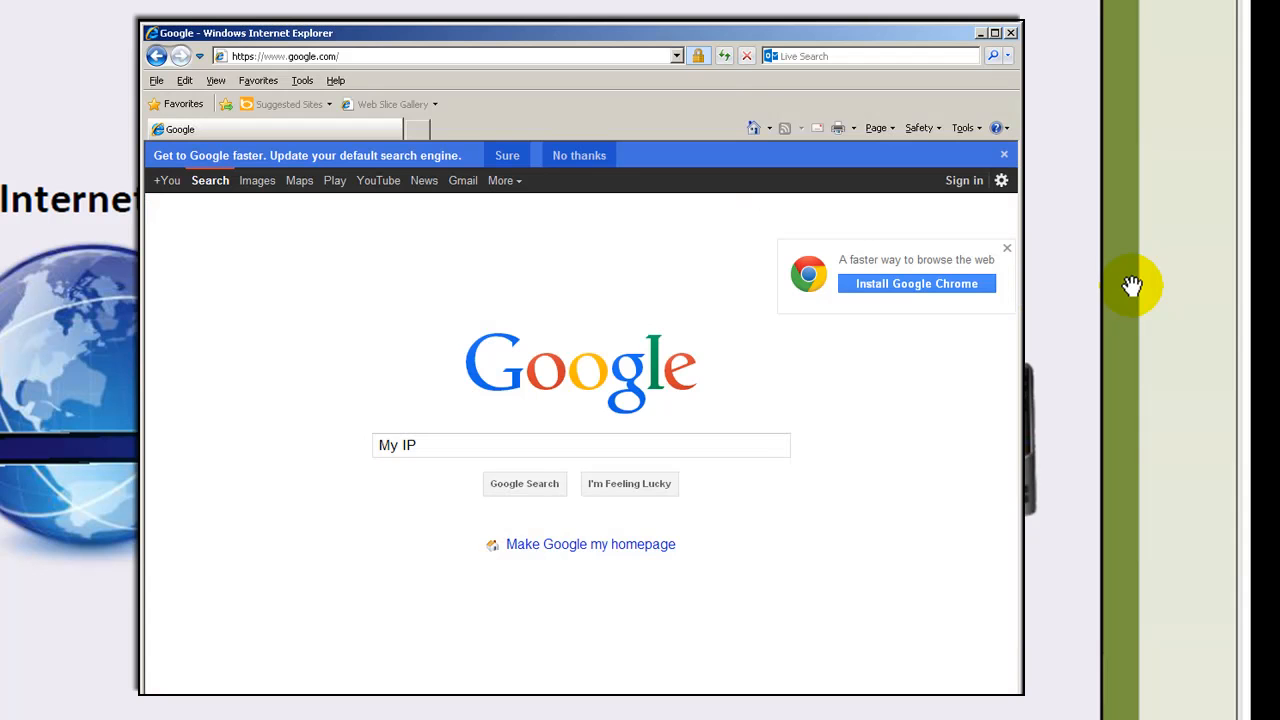
Look up the public IP 98.18.77.166 with a 'My IP' search, then return to the Acrobat network diagram
key(Return)
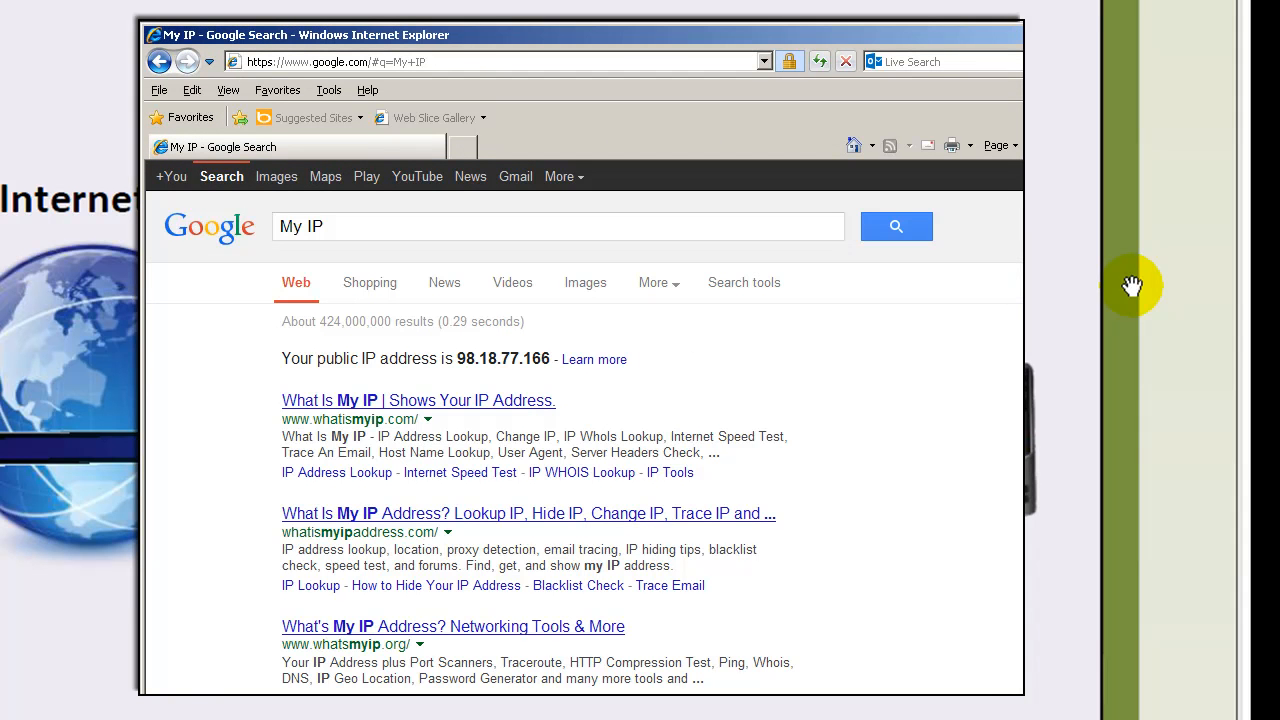
click(1131, 285)
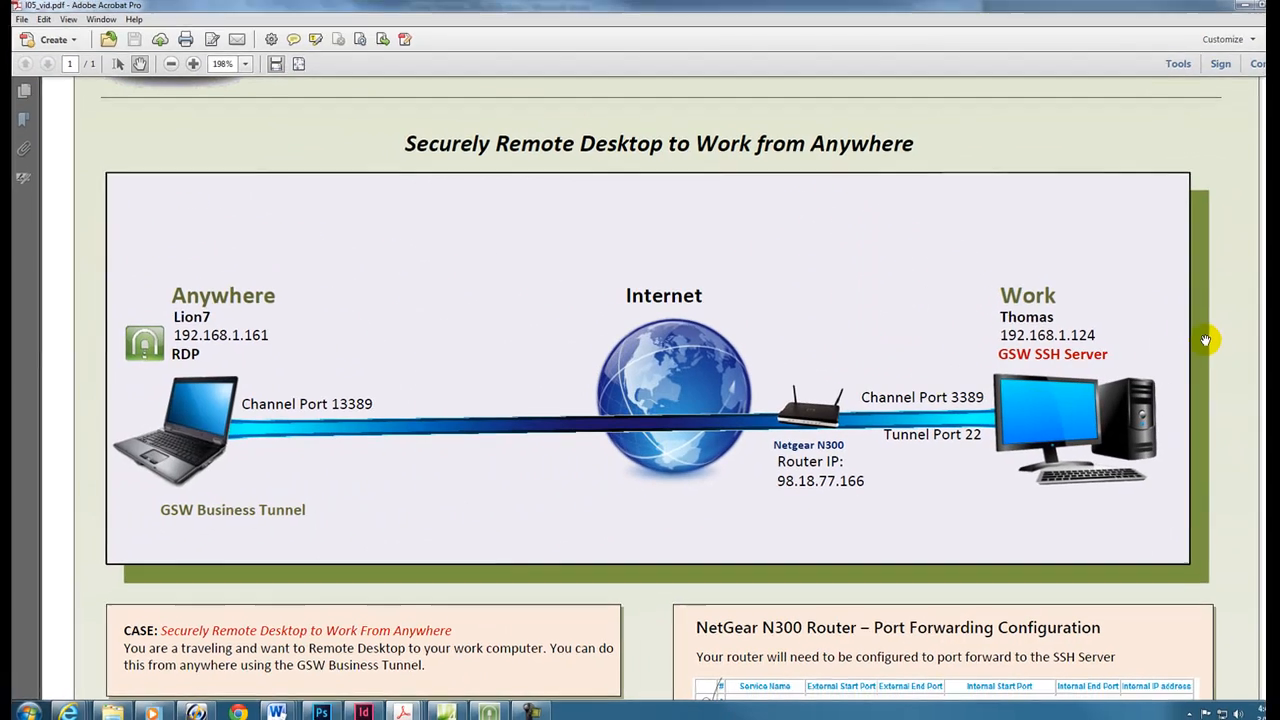
Launch the Business Tunnel Management Tool, show the Configuration > Tunnels page and start a new tunnel
click(490, 710)
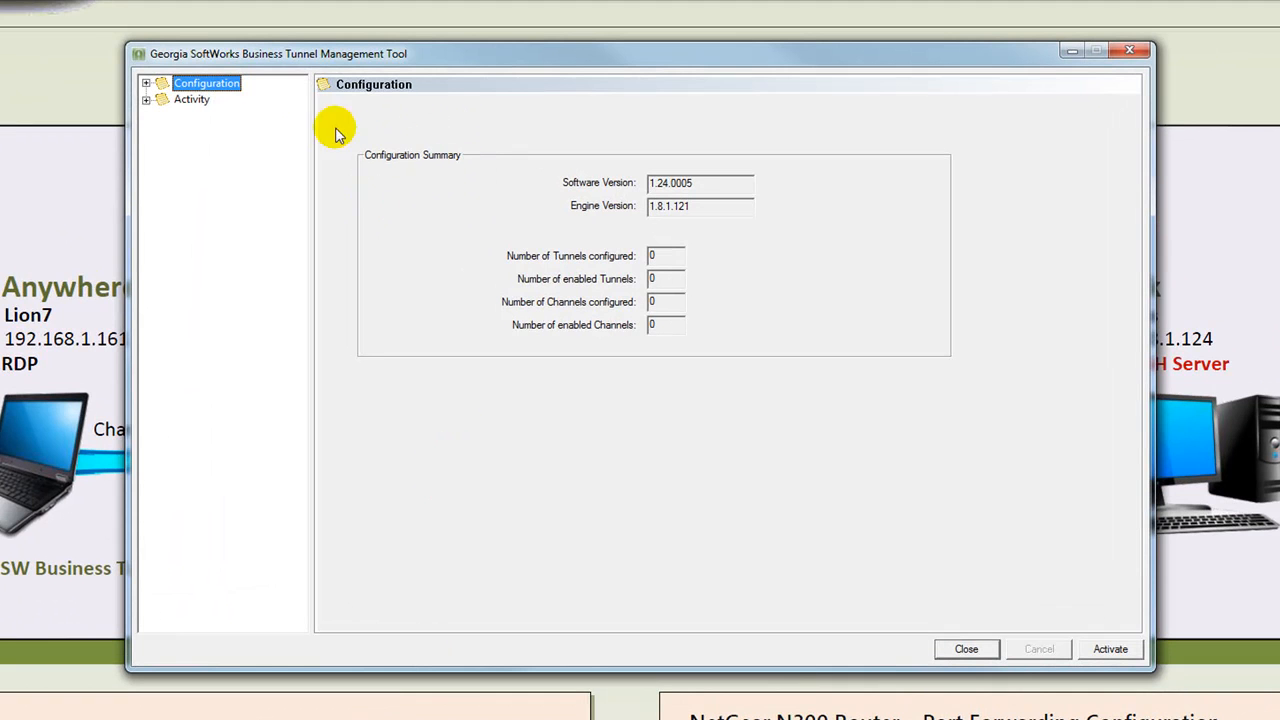
click(146, 84)
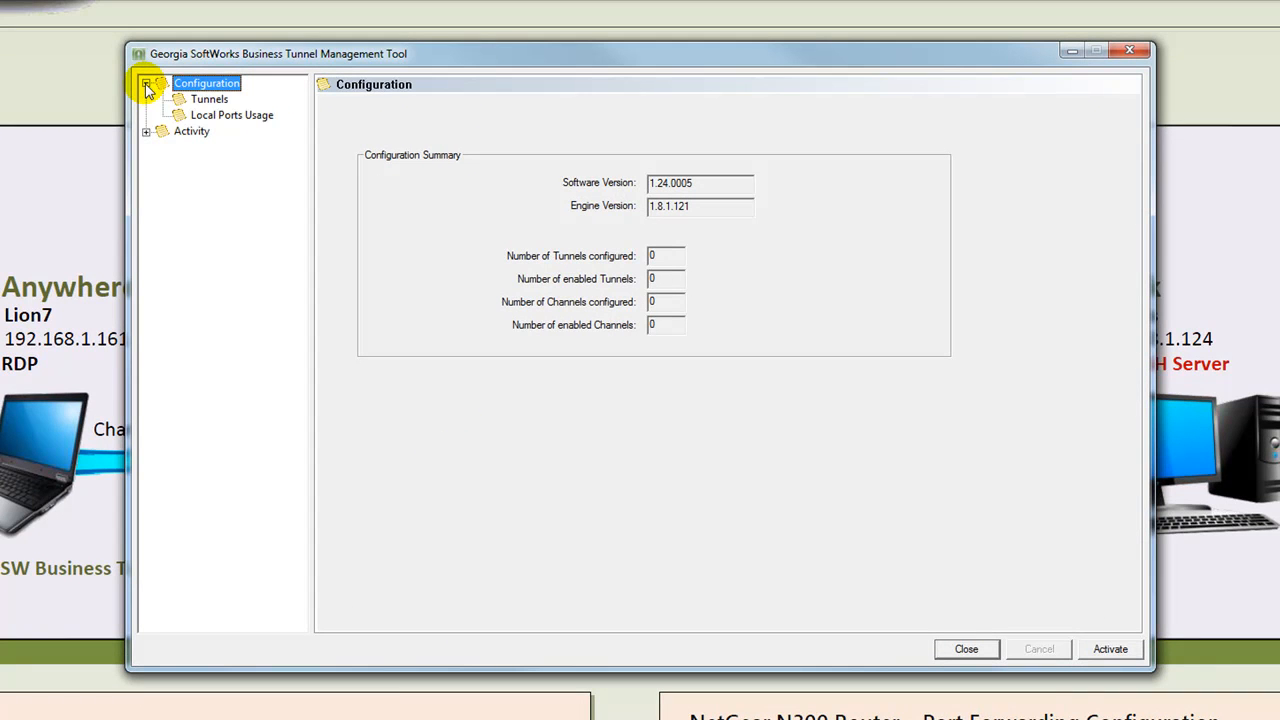
click(212, 99)
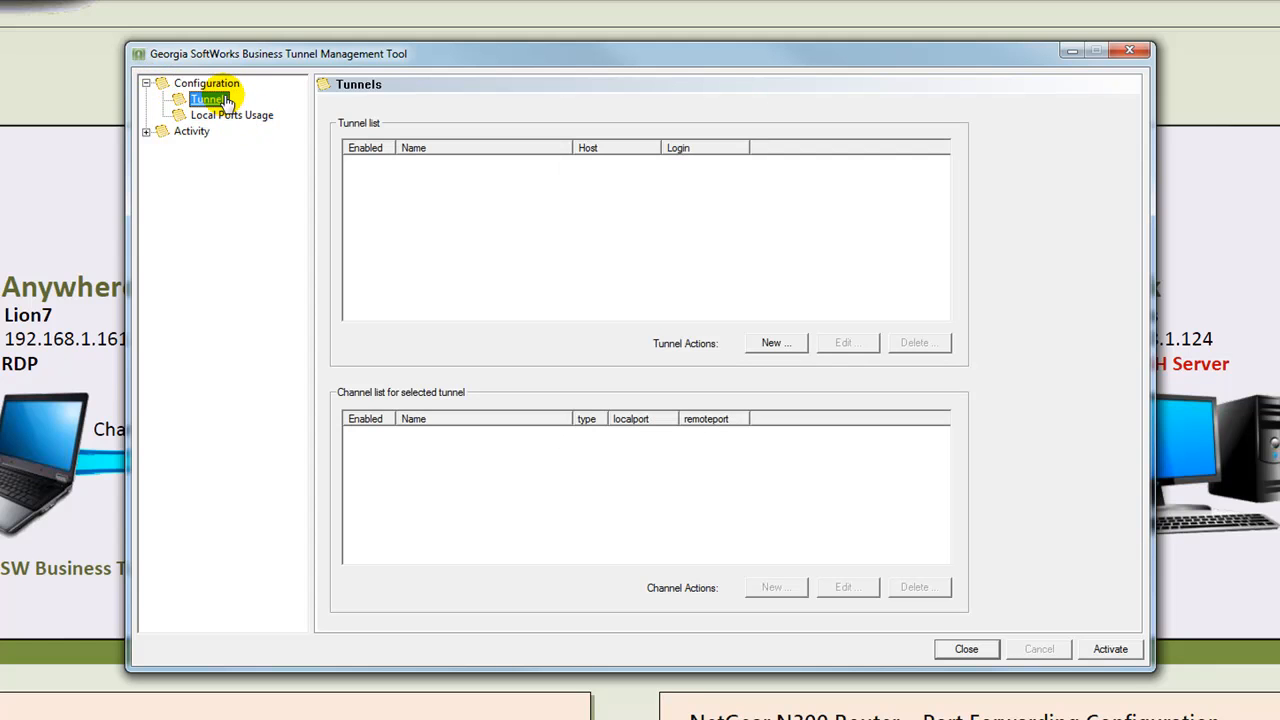
click(779, 345)
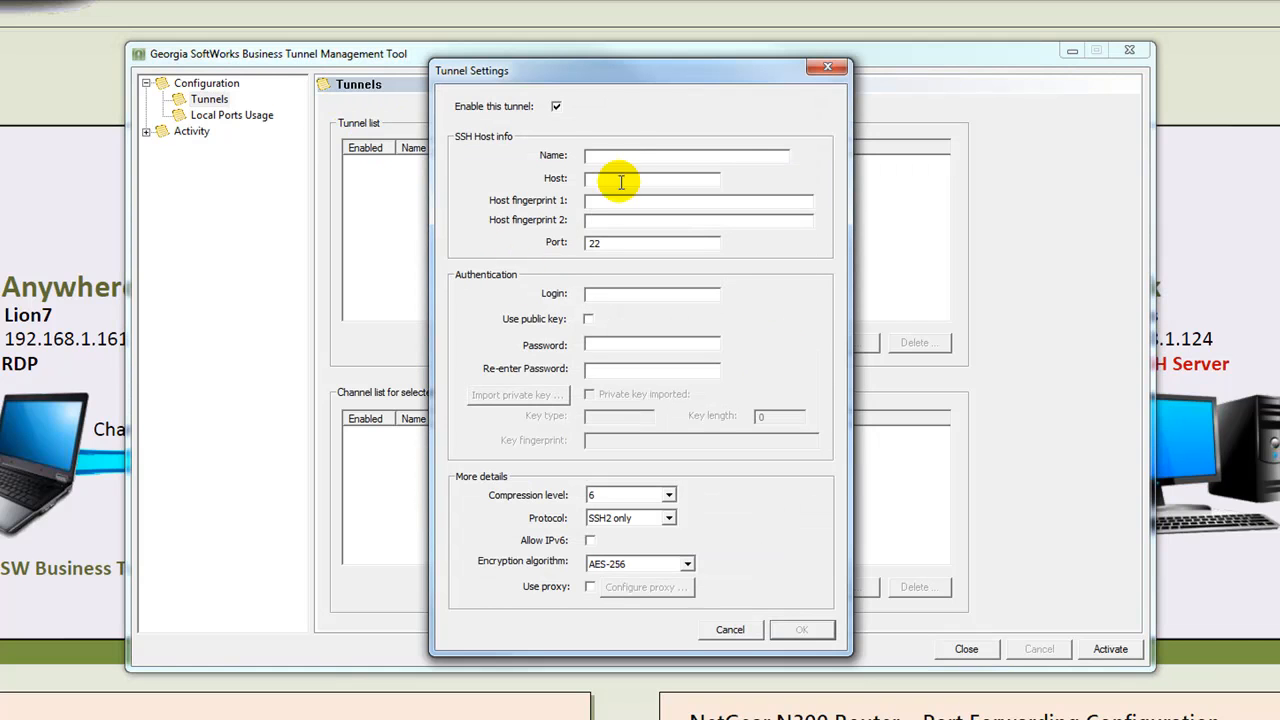
Create a tunnel named 'Secure Tunnel to Work' to host 98.18.77.166, entering the login and password twice
click(617, 156)
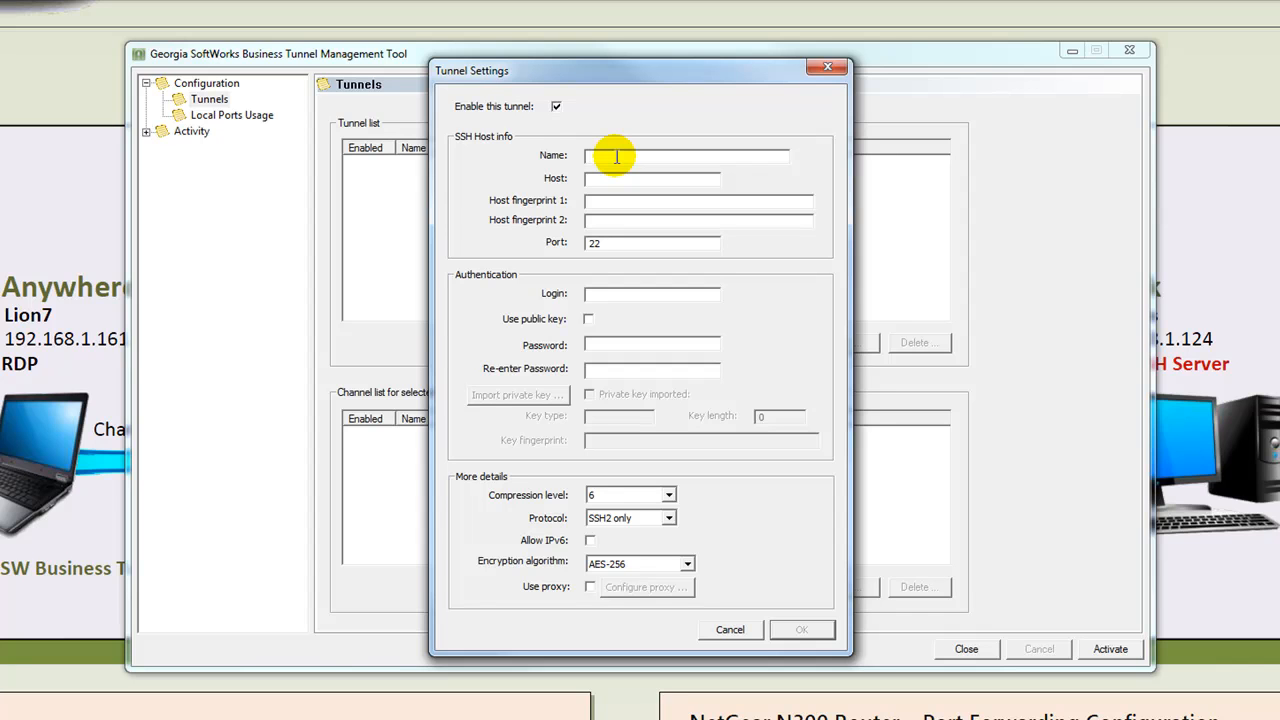
text(Secure T)
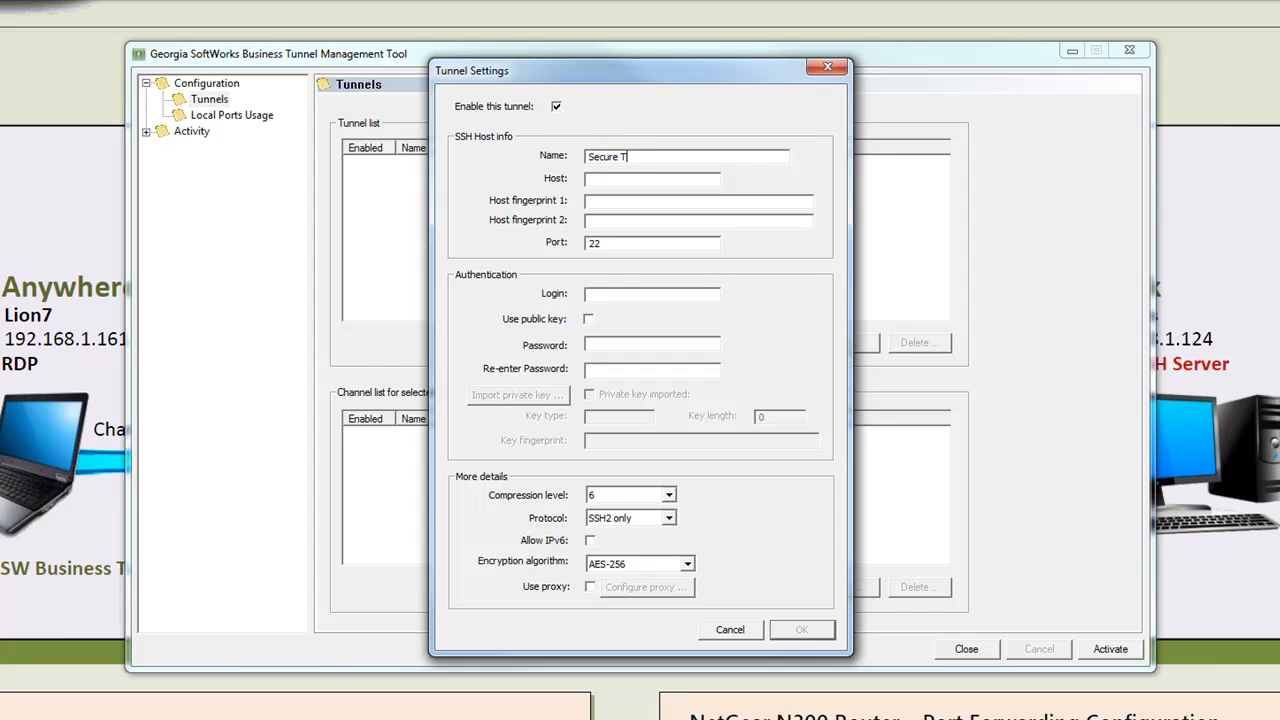
text(unnel to Work - Thomas)
click(616, 180)
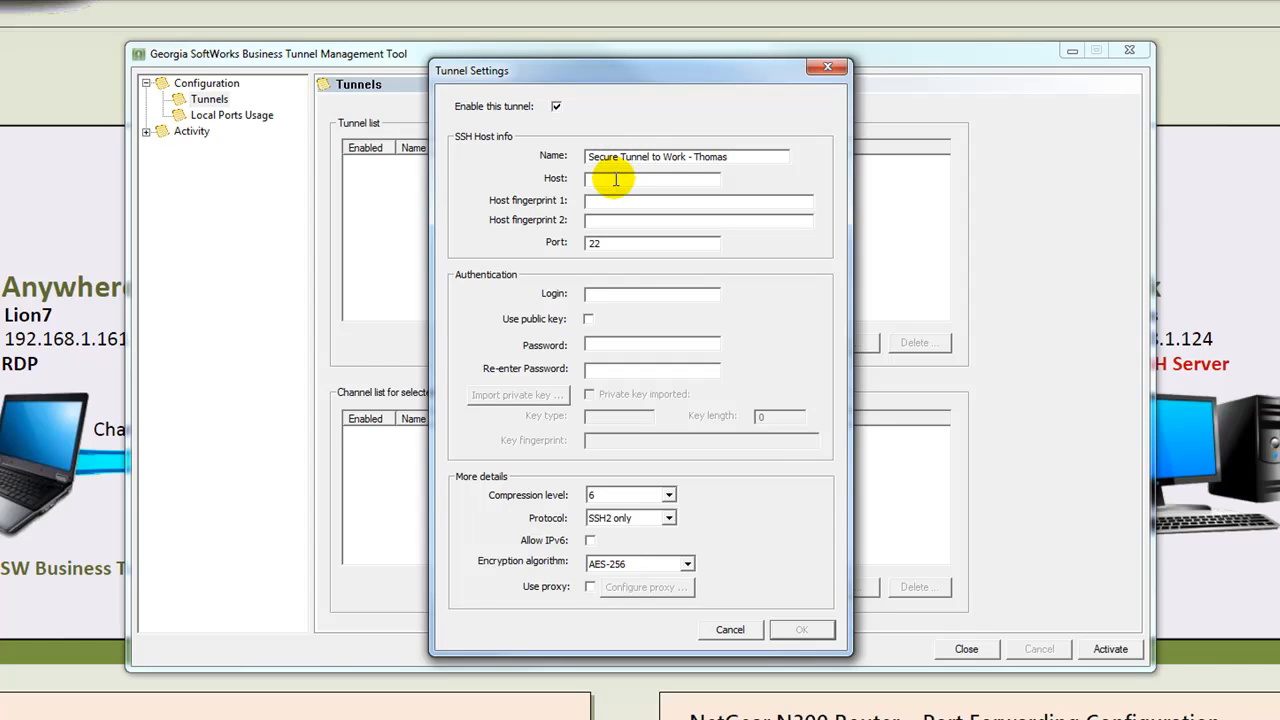
text(98.1)
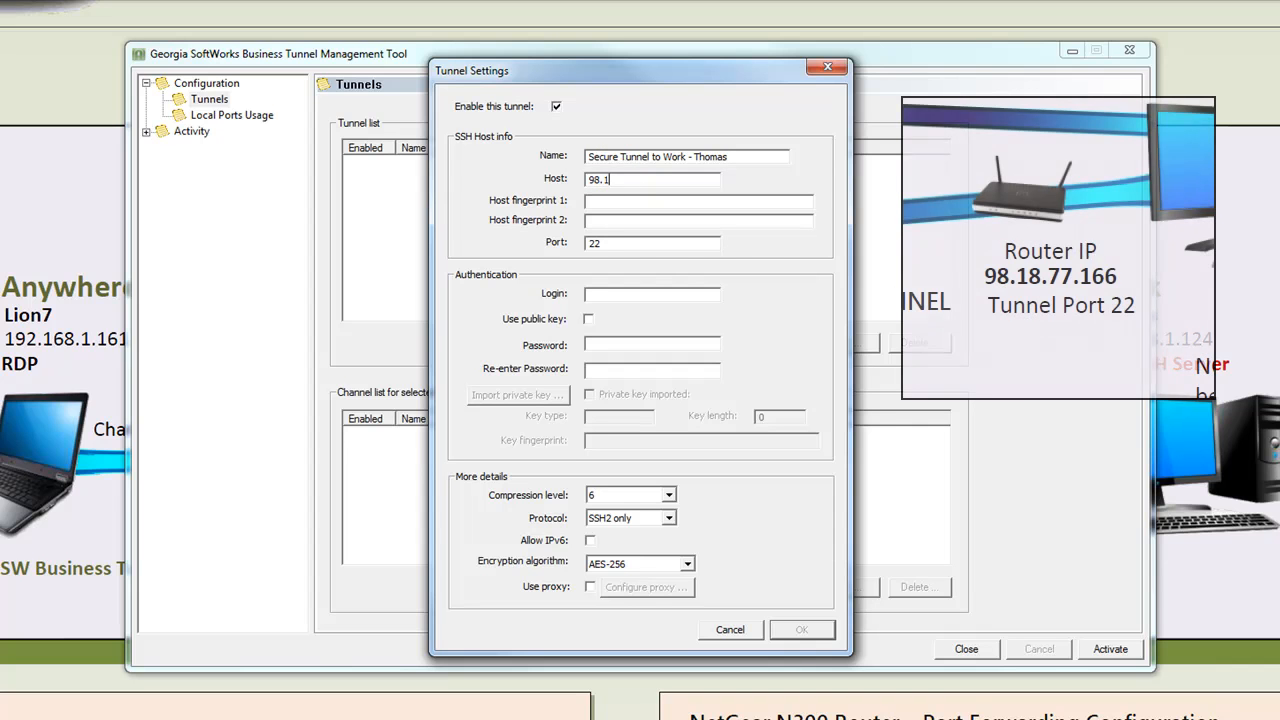
text(8.77.)
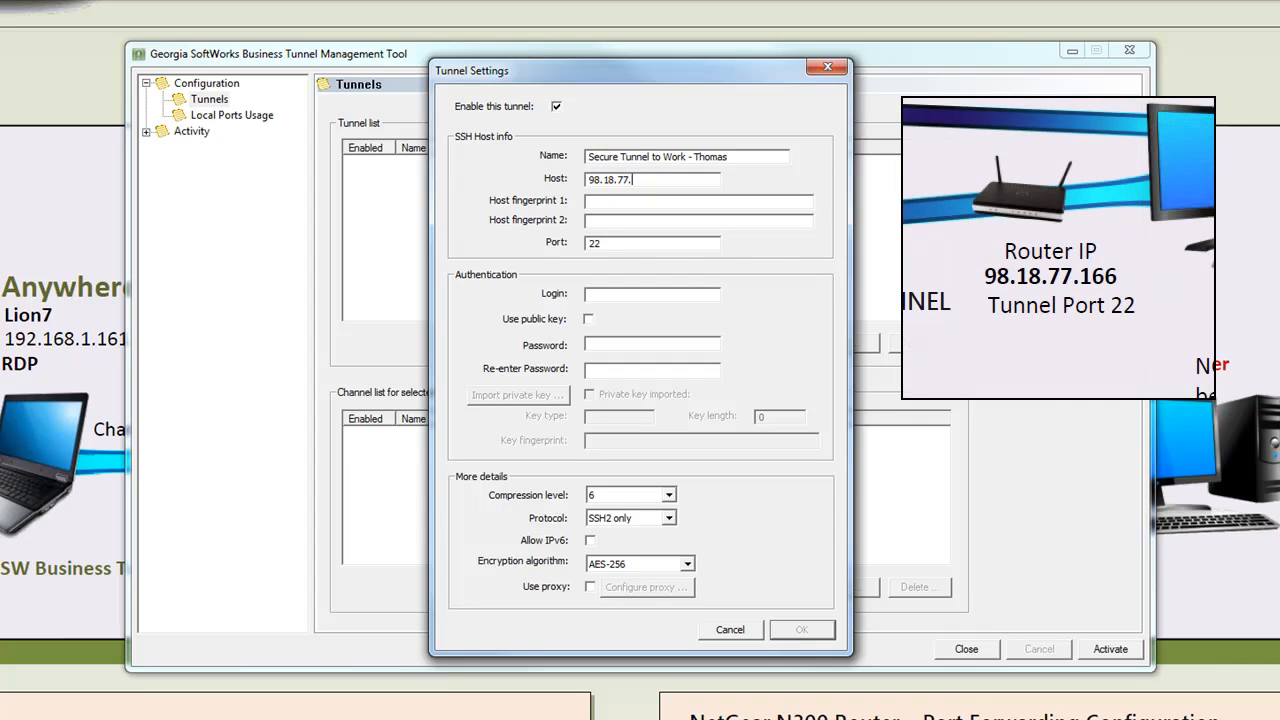
text(166)
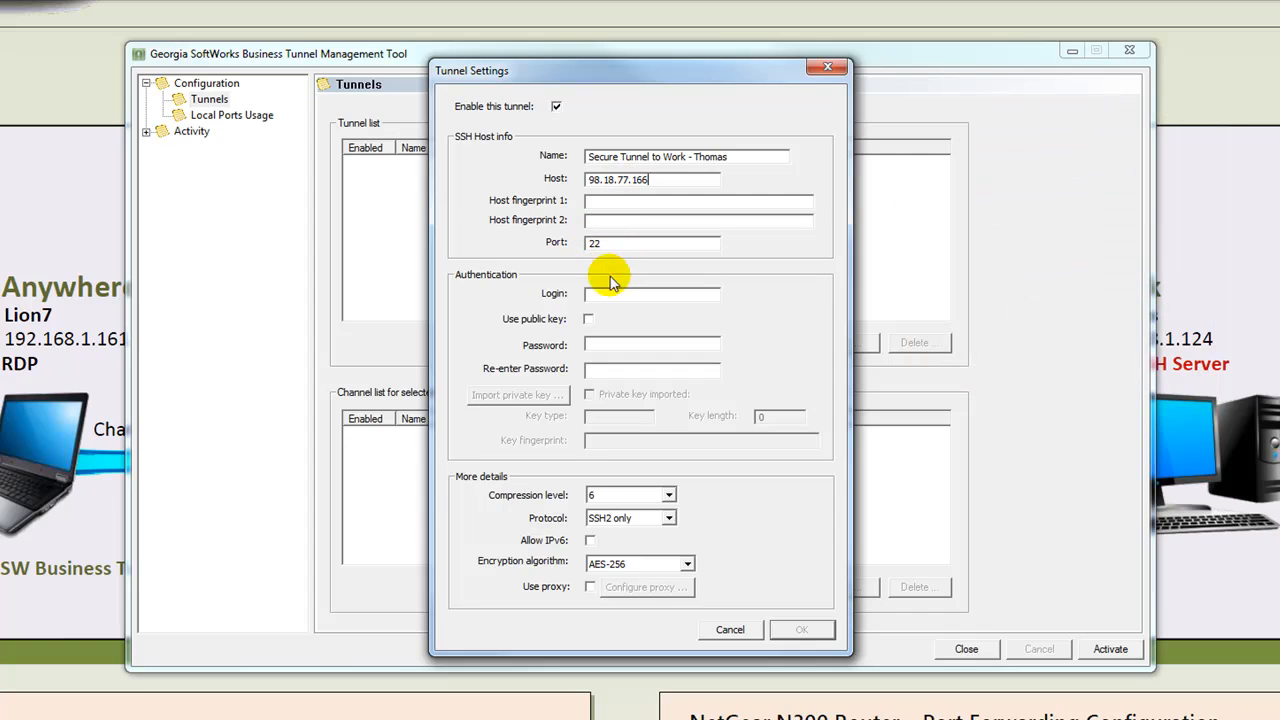
text(david)
key(Tab)
key(Tab)
text(************)
key(Tab)
text(************)
key(Tab)
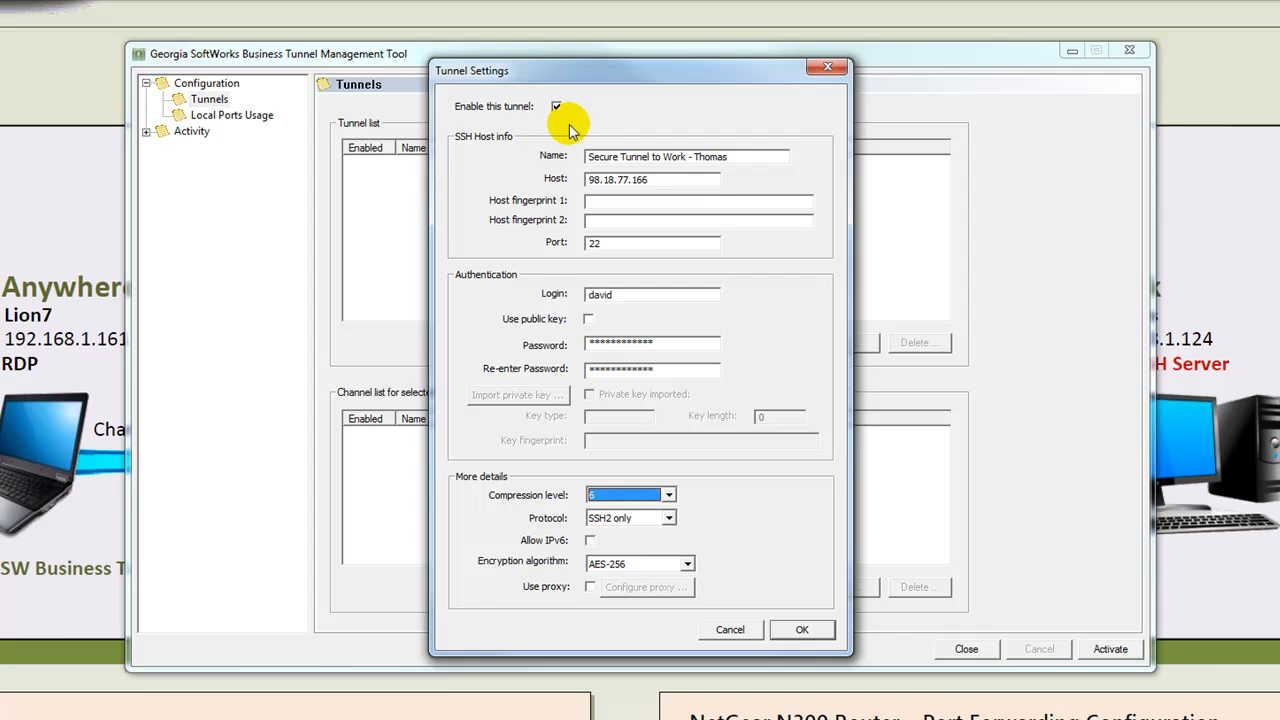
click(806, 629)
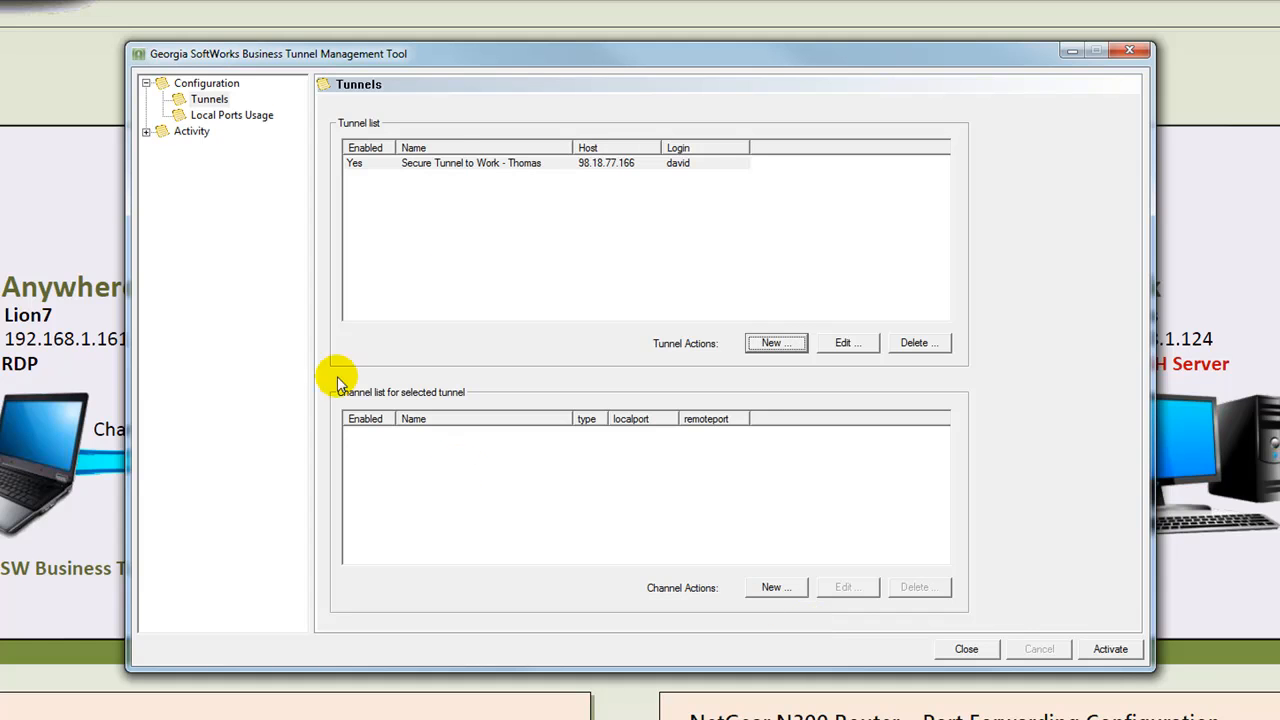
Start a new RDP channel on the tunnel with local port 13389
click(460, 168)
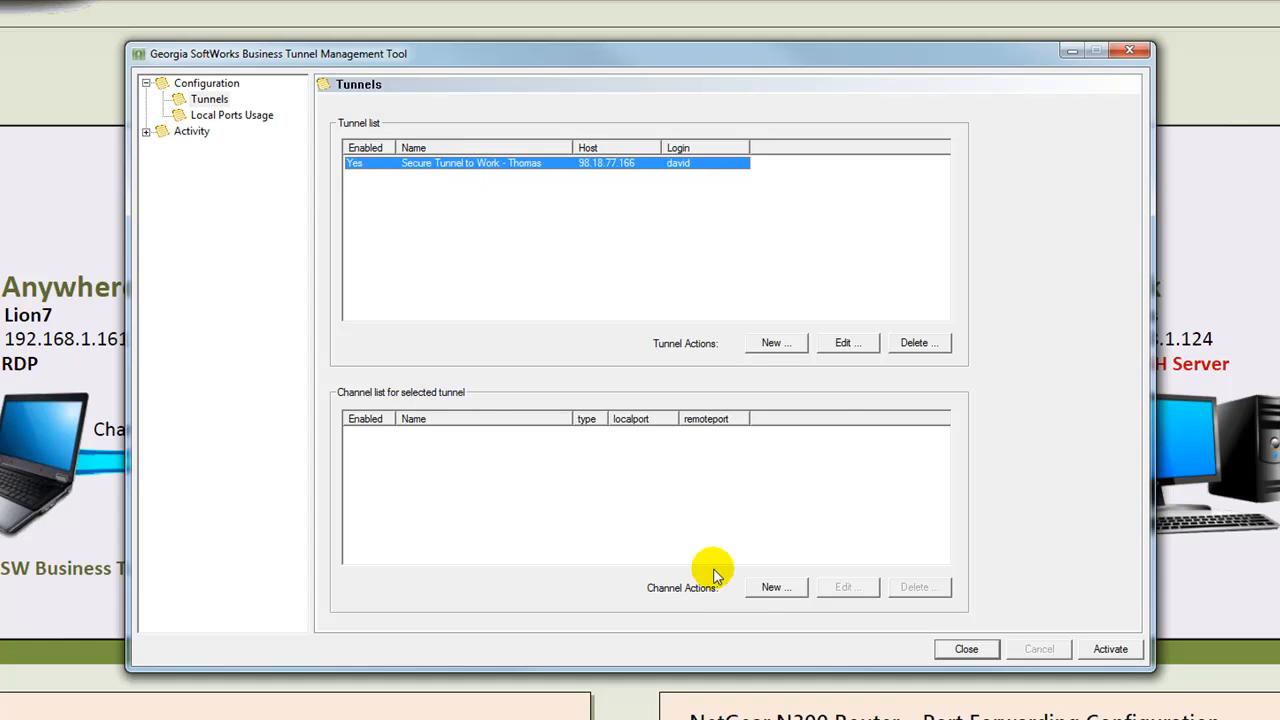
click(770, 587)
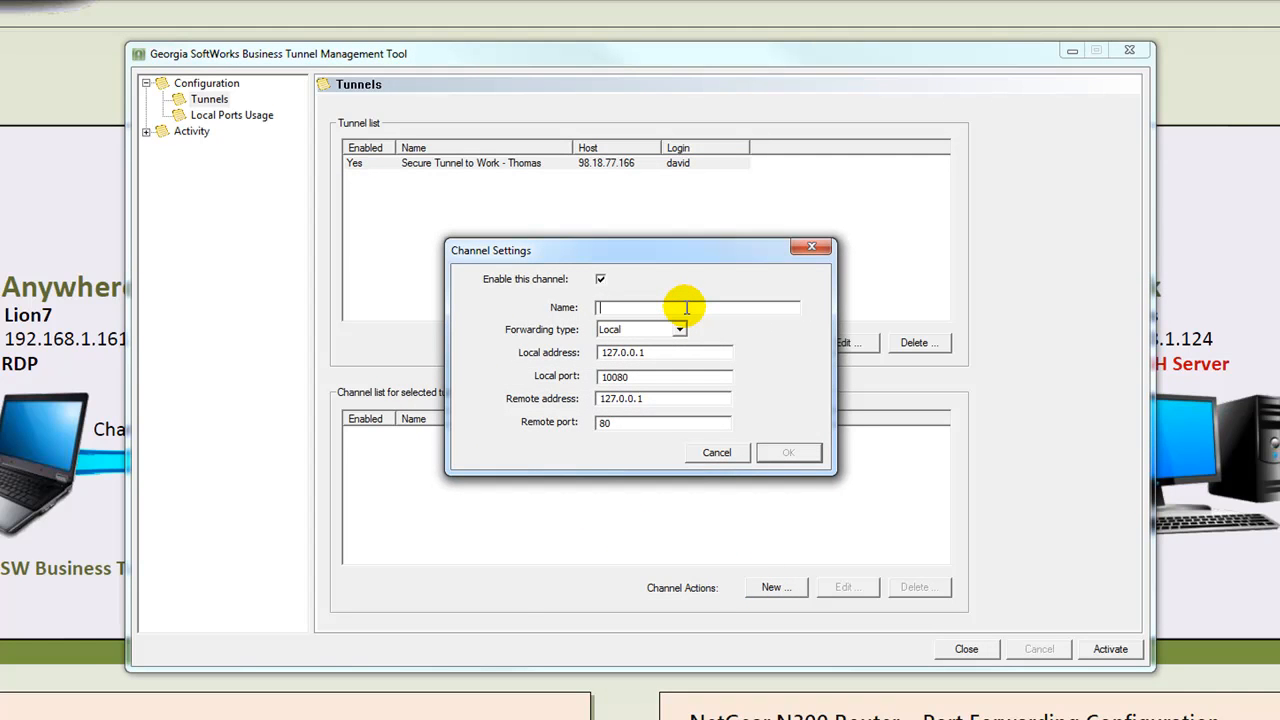
text(RDP )
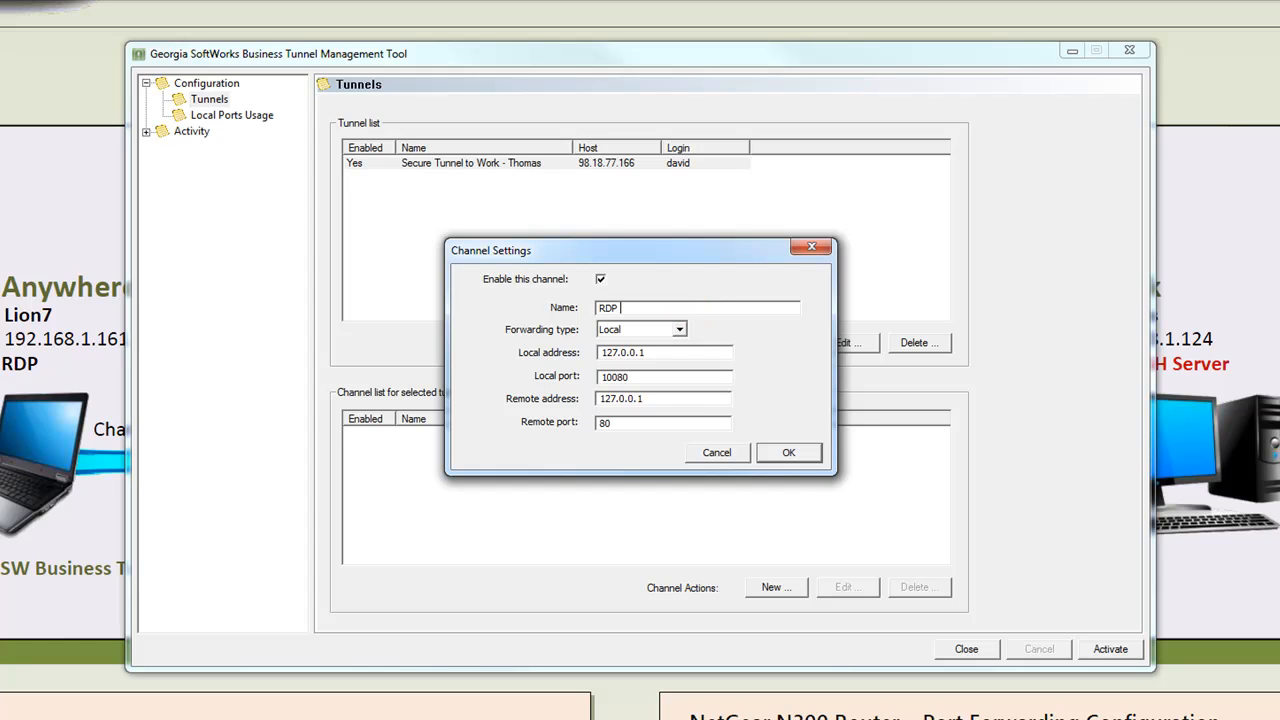
text(to Thomas)
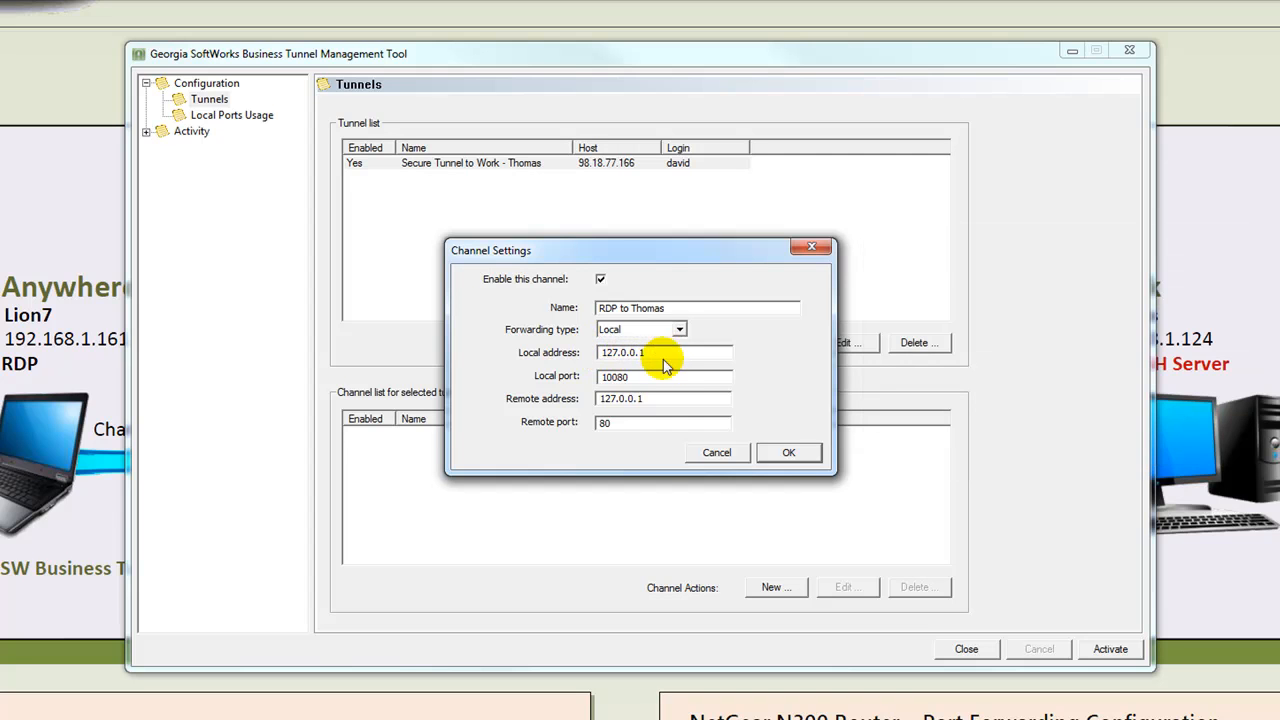
click(655, 380)
key(BackSpace)
key(BackSpace)
key(BackSpace)
key(BackSpace)
key(BackSpace)
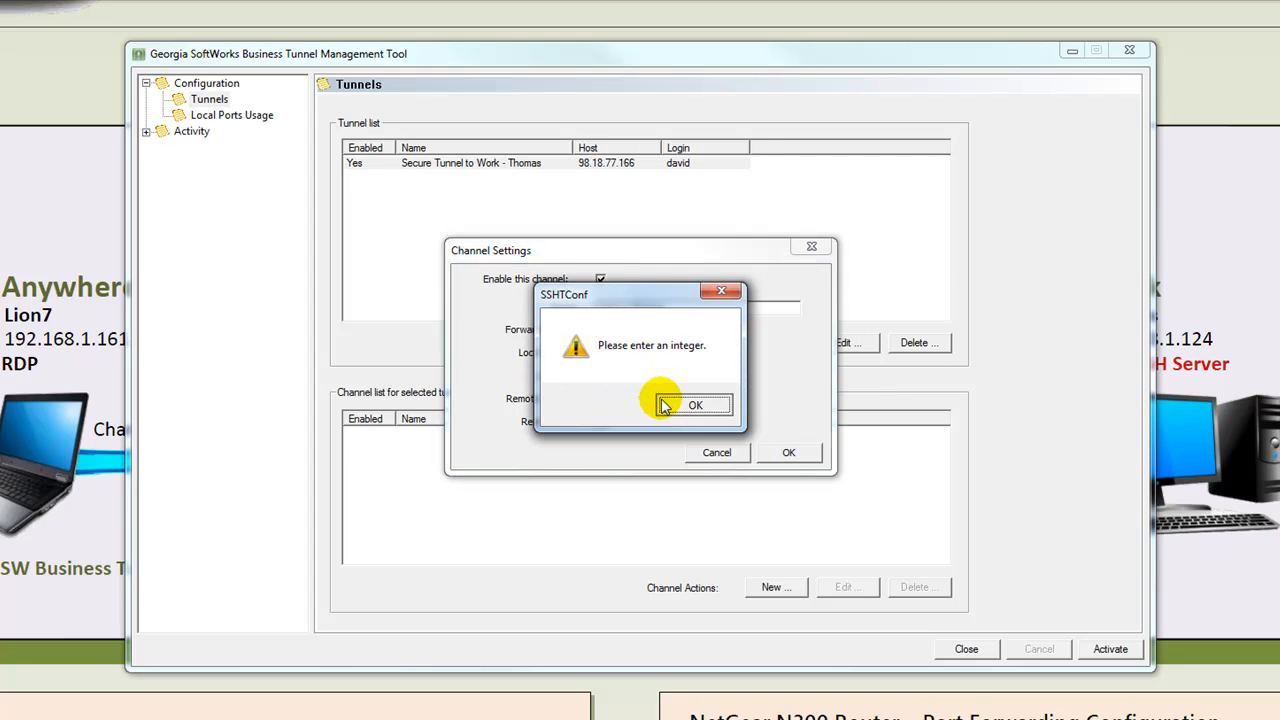
click(663, 403)
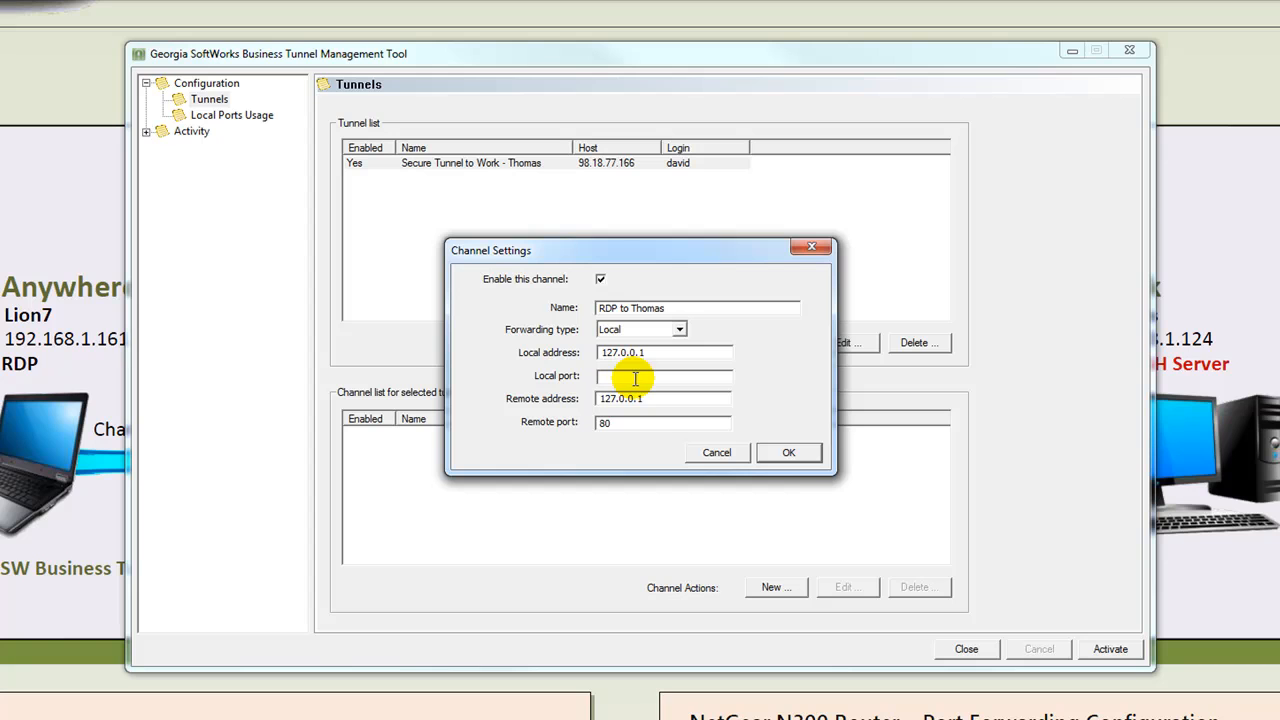
text(13389)
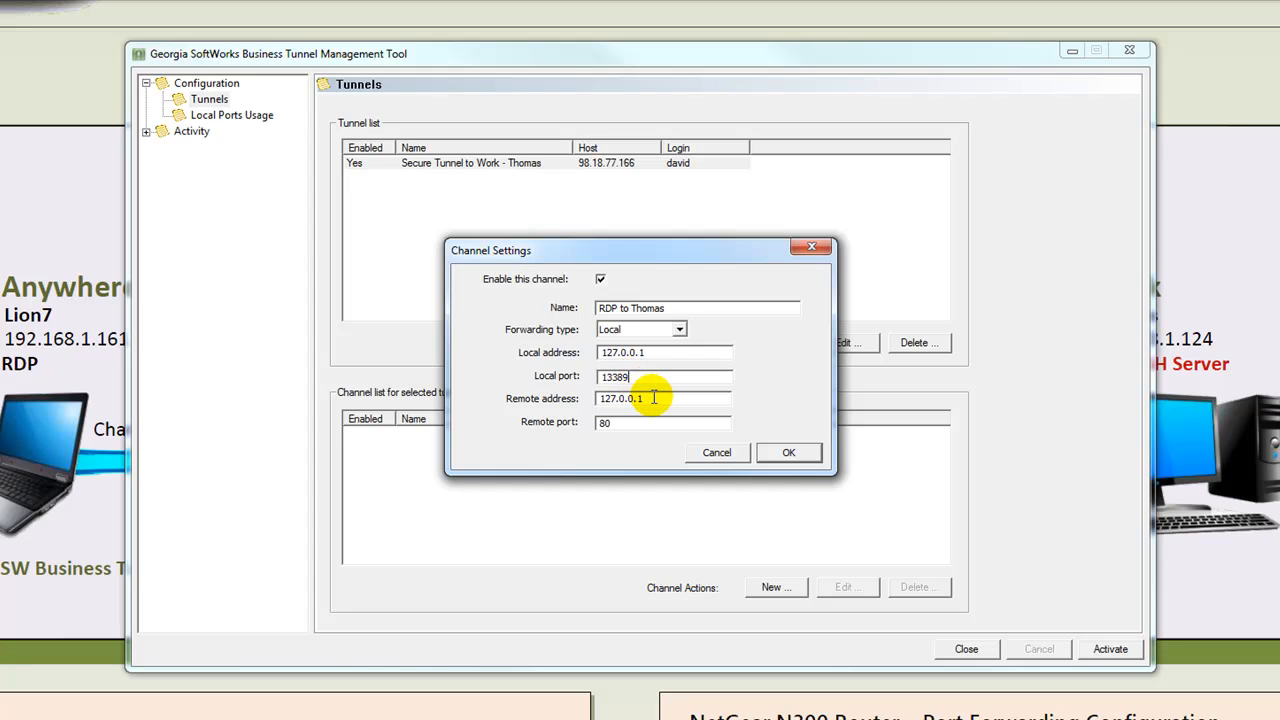
Point the channel at remote address 192.168.1.124, port 3389, and save it
drag(654, 398, 599, 398)
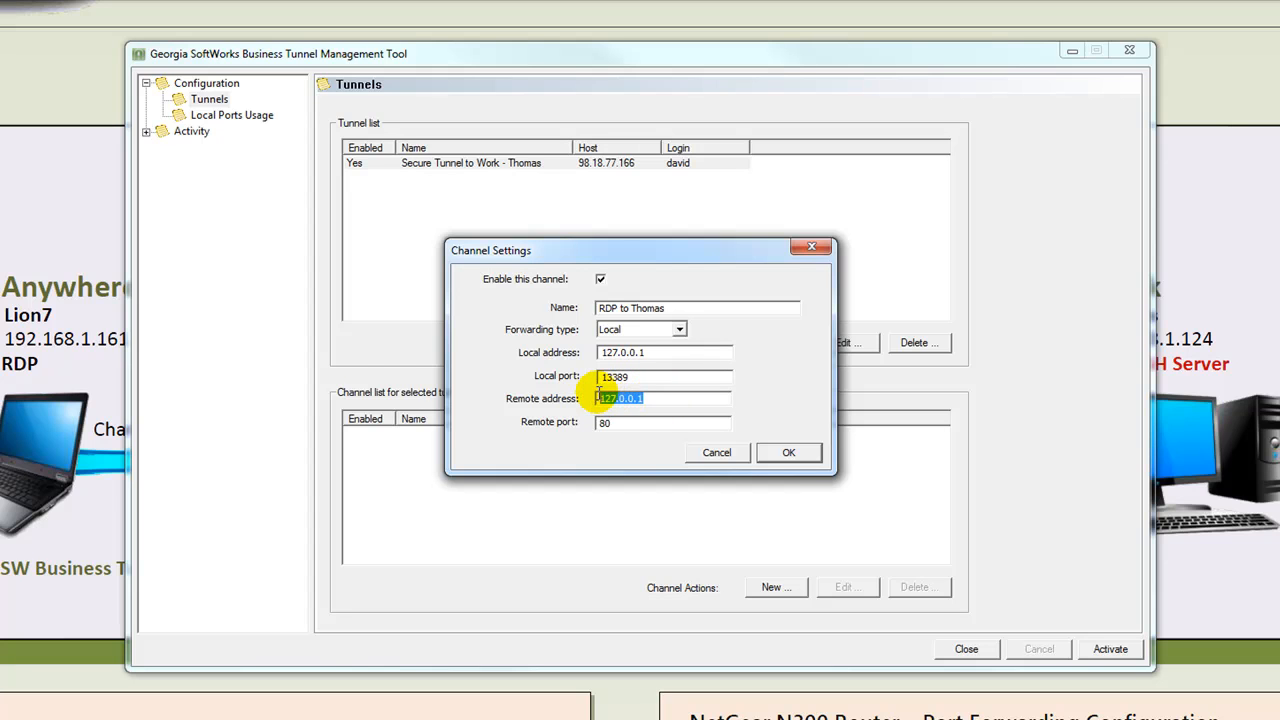
key(BackSpace)
text(192.168)
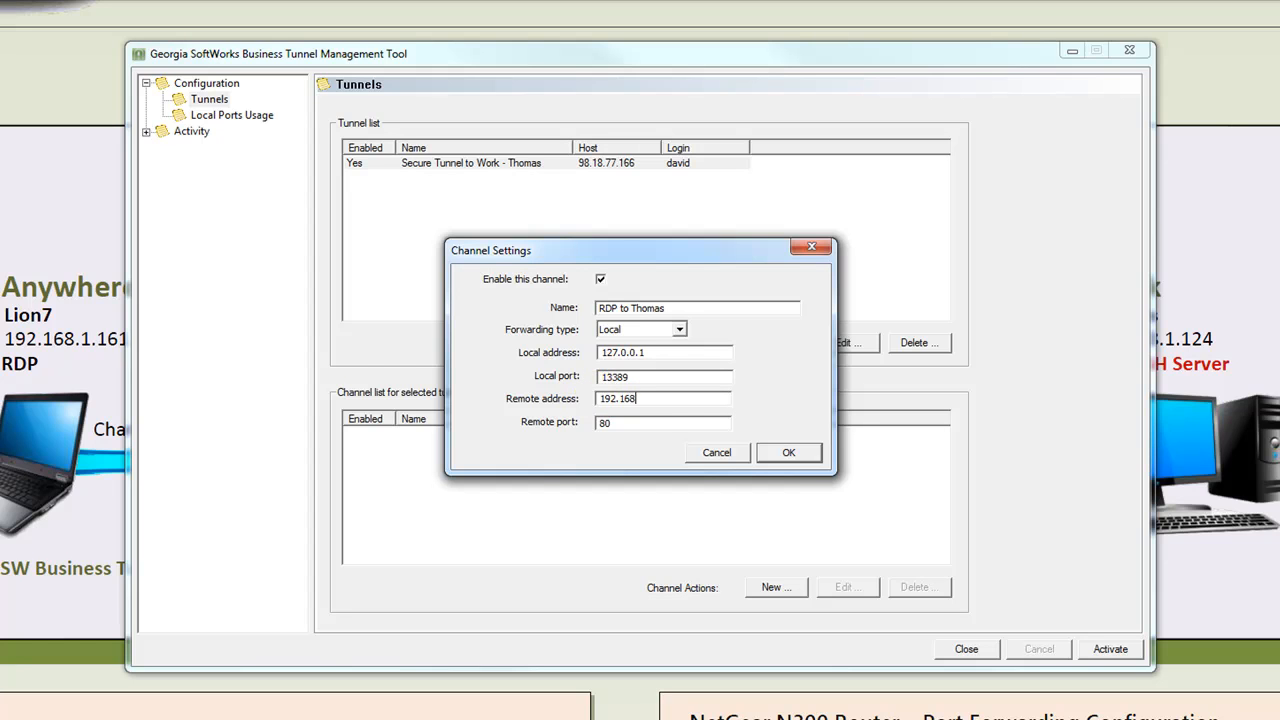
text(.1.124)
click(631, 421)
key(BackSpace)
key(BackSpace)
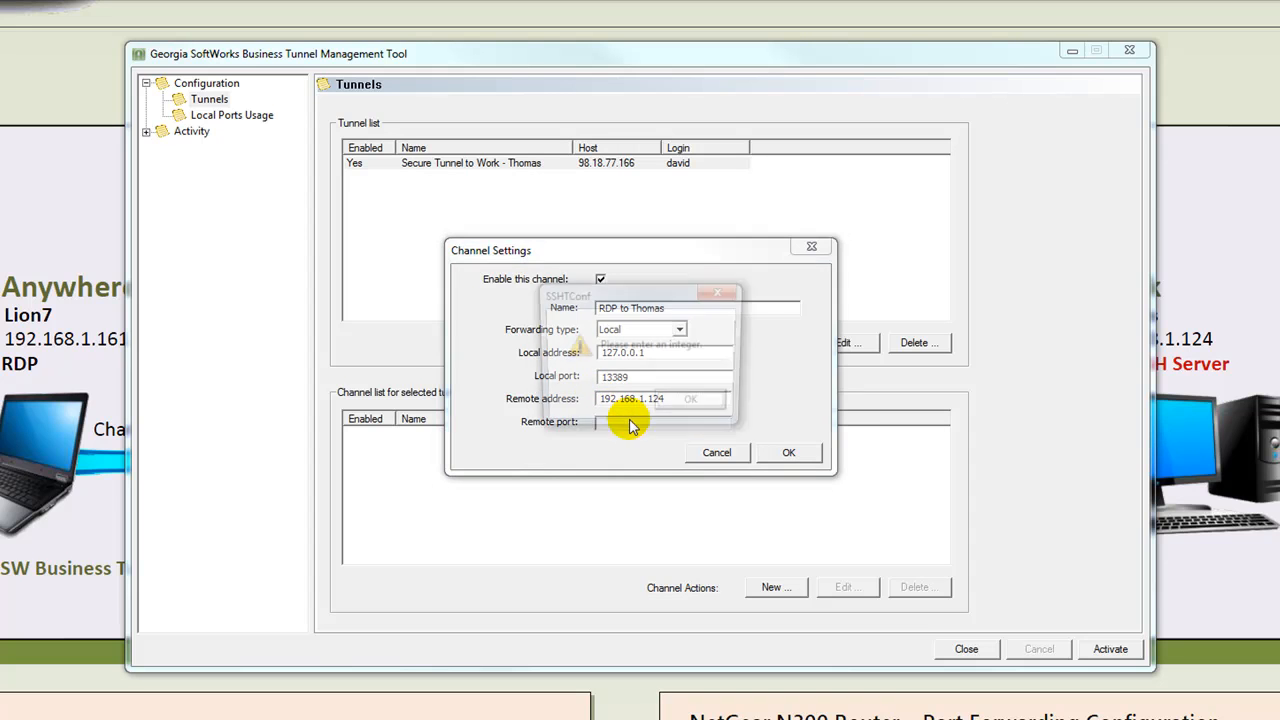
click(772, 403)
text(3389)
click(788, 452)
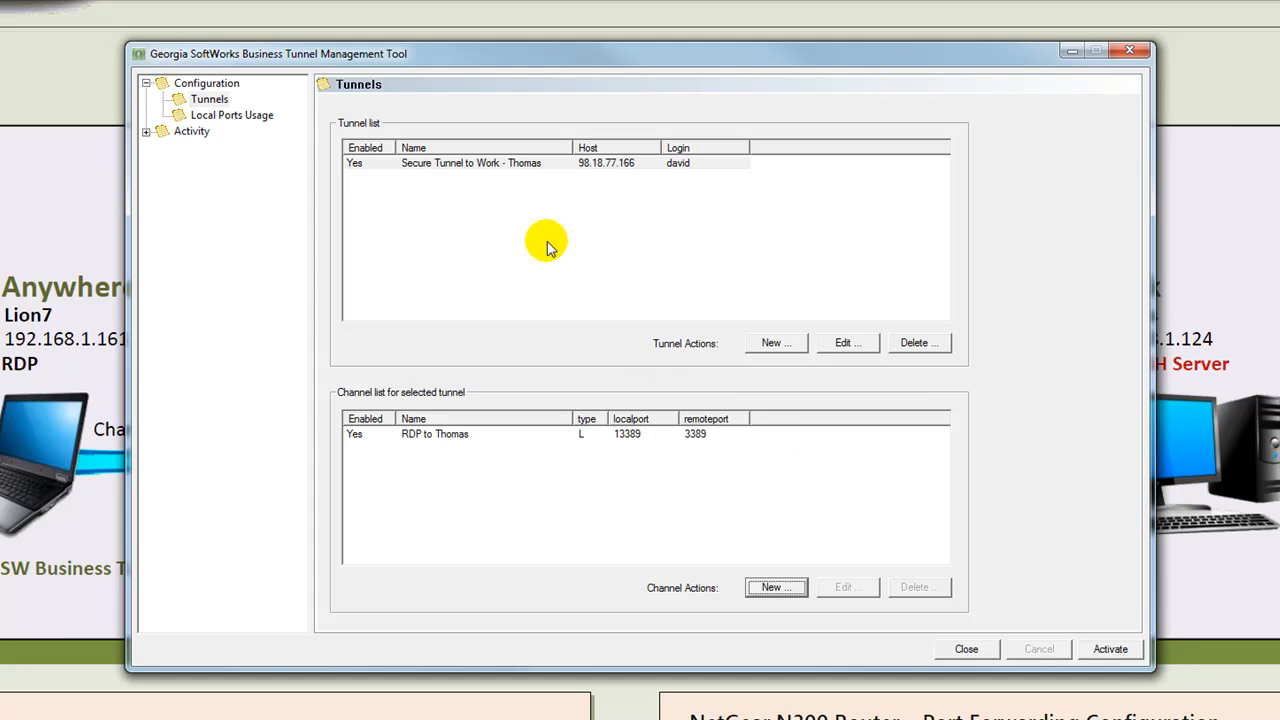
click(537, 174)
Add a second channel named 'RDP to Judges' with local port 13390
click(535, 166)
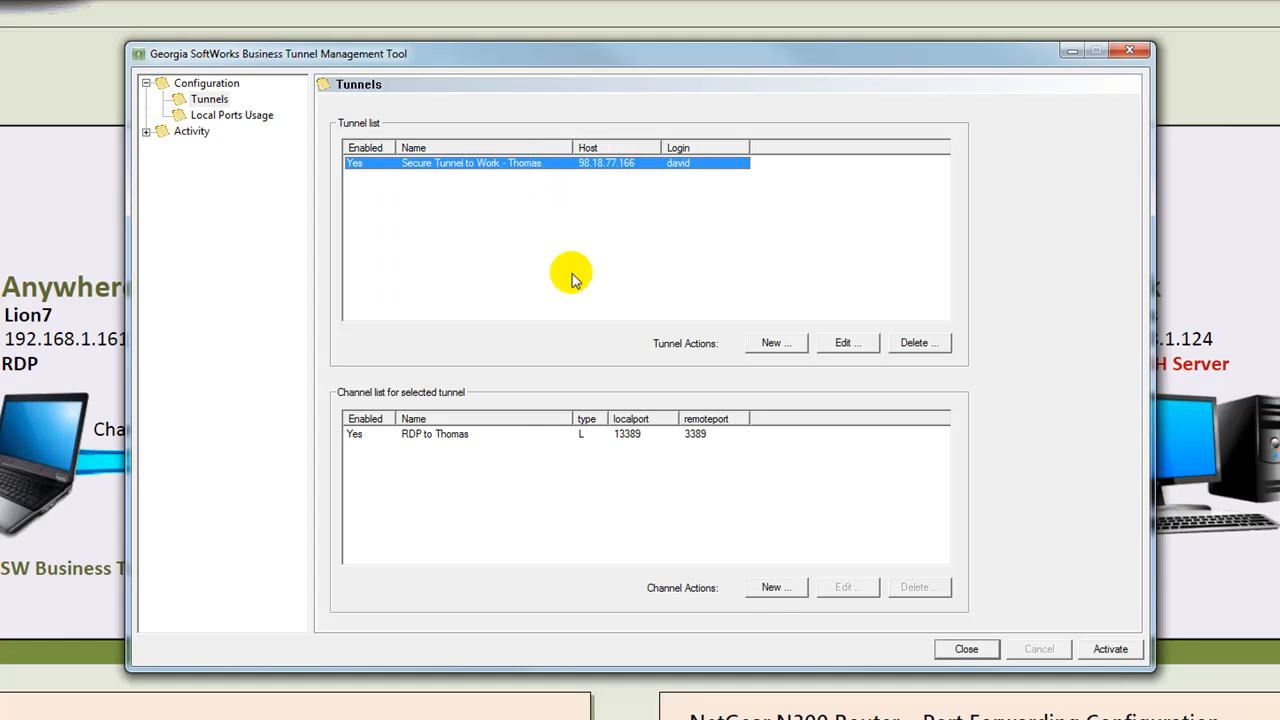
click(792, 590)
click(642, 308)
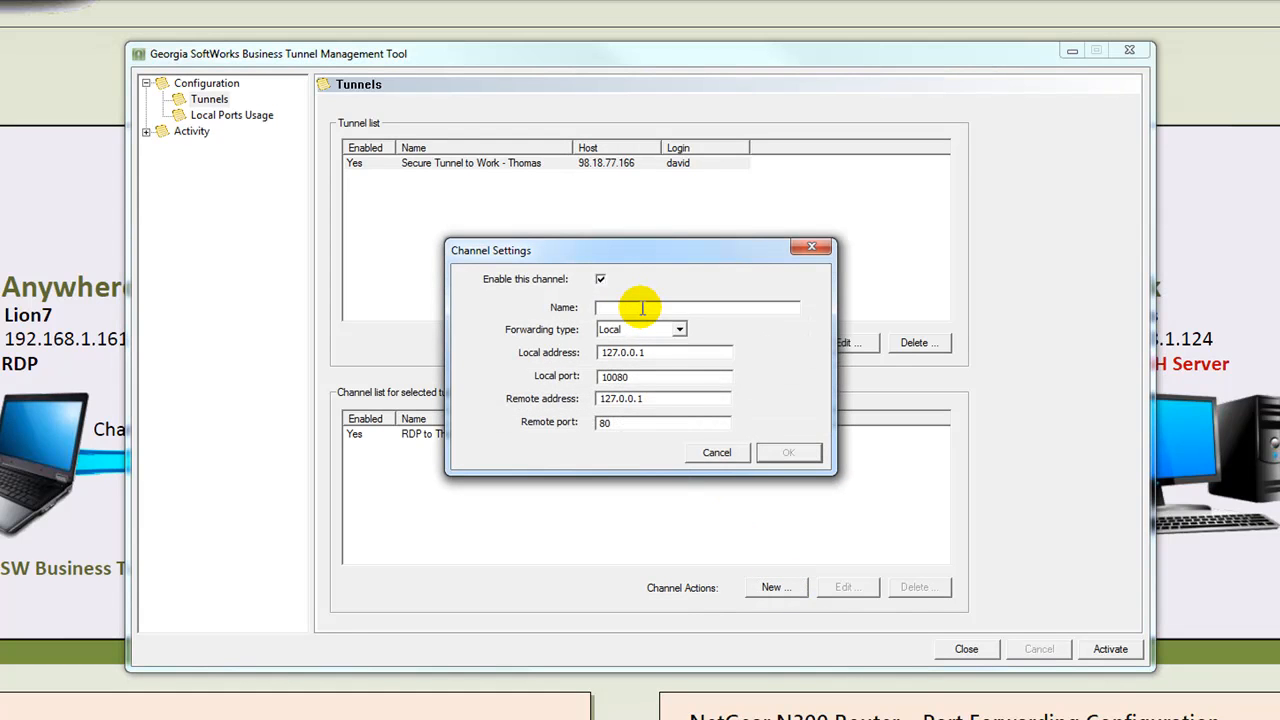
text(RD)
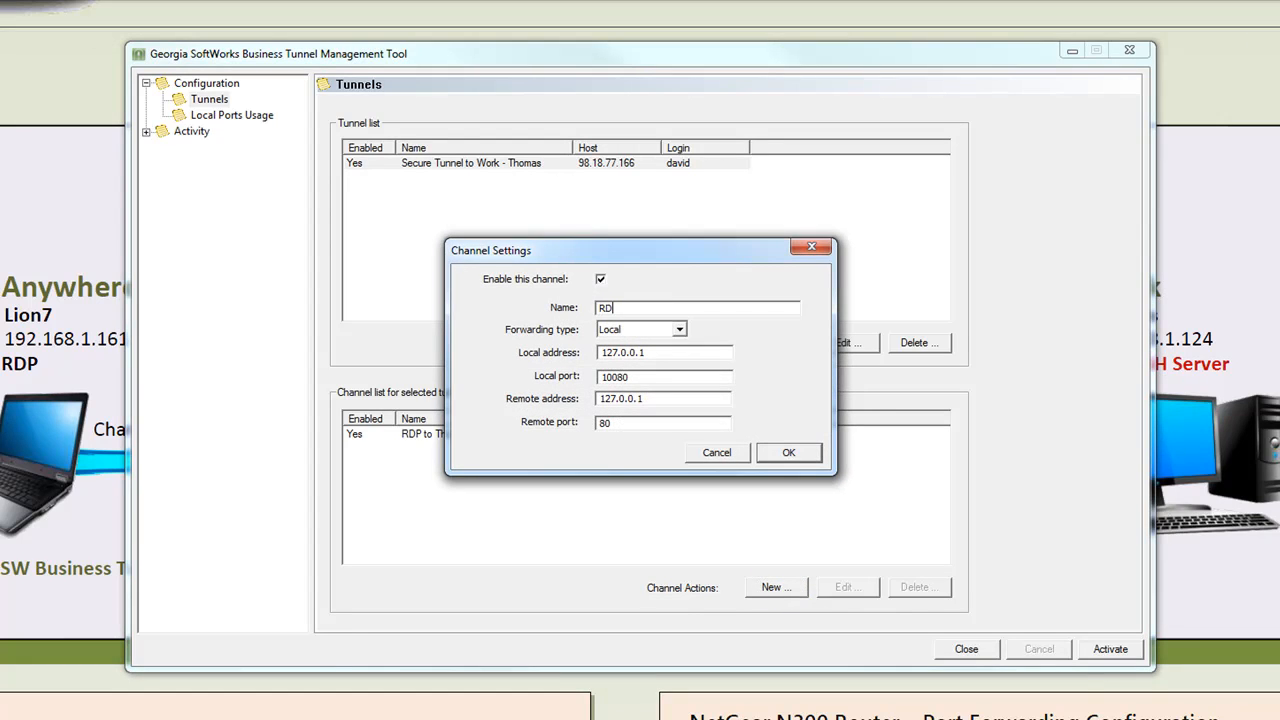
text(P to Judges)
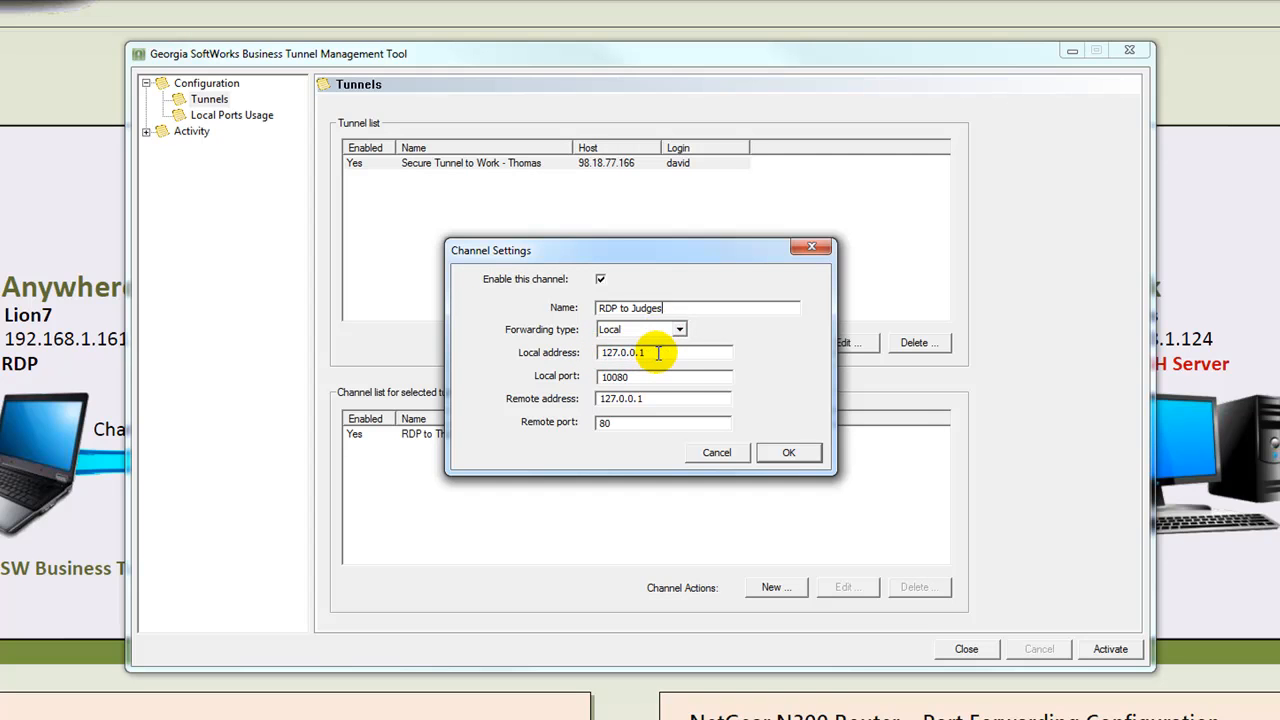
drag(657, 377, 595, 385)
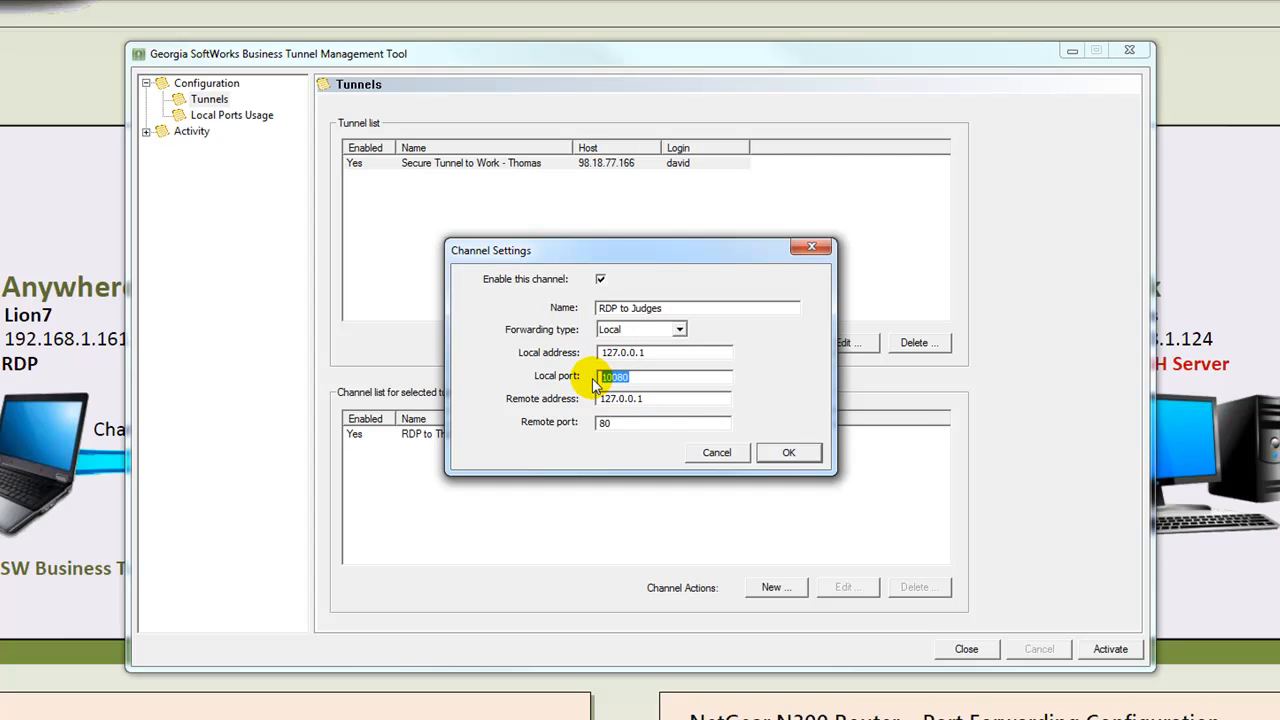
key(BackSpace)
click(688, 402)
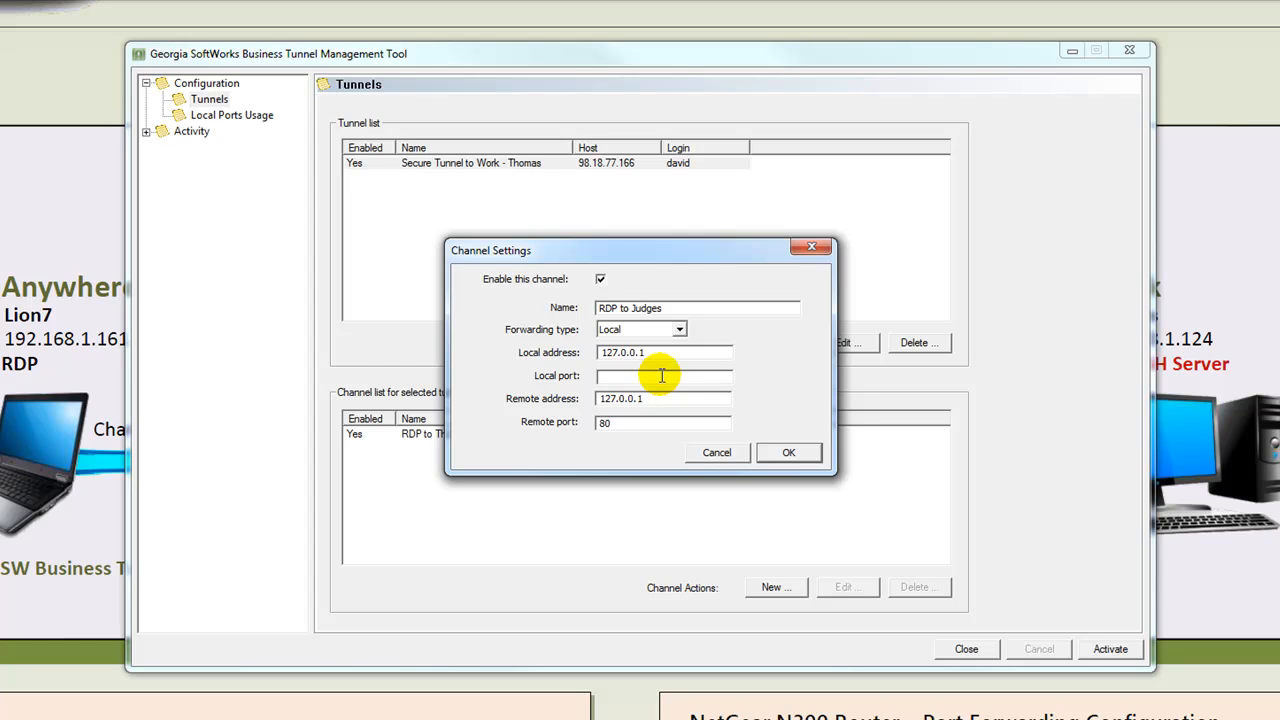
text(13390)
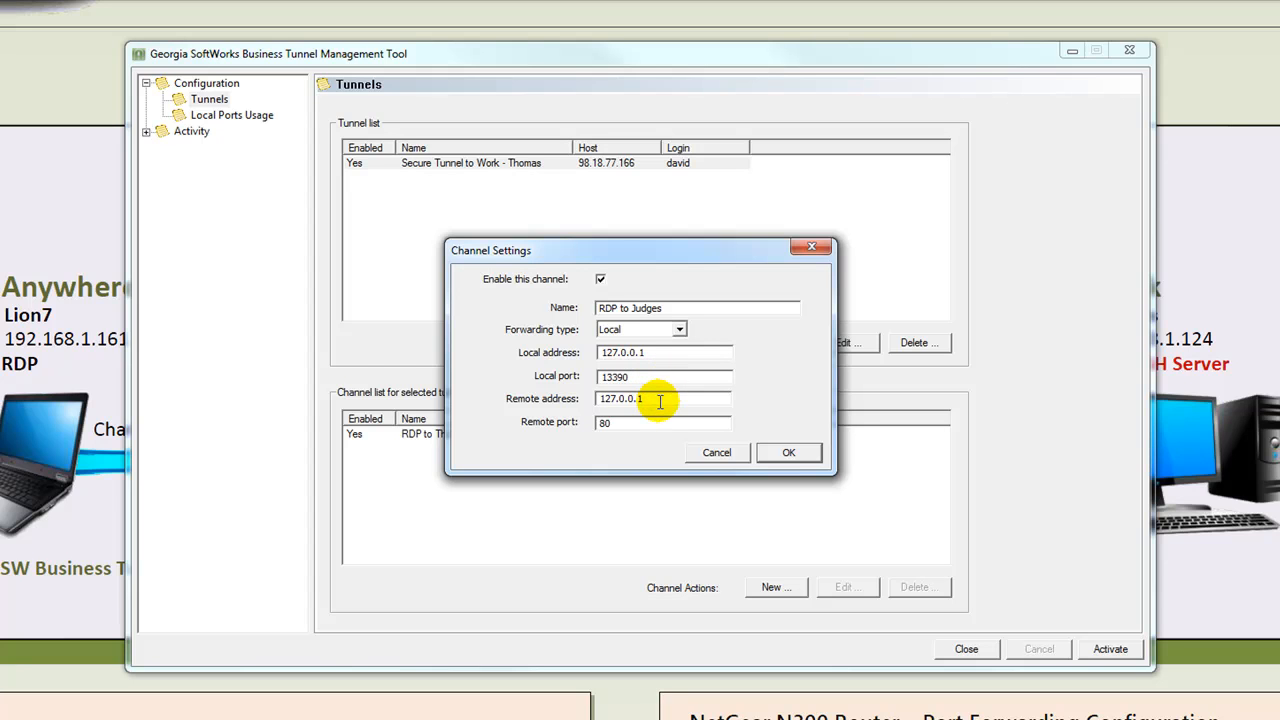
Set its remote address to 192.168.1.149 and remote port to 3389, then save
click(659, 398)
key(BackSpace)
key(BackSpace)
key(BackSpace)
key(BackSpace)
key(BackSpace)
key(BackSpace)
key(BackSpace)
key(BackSpace)
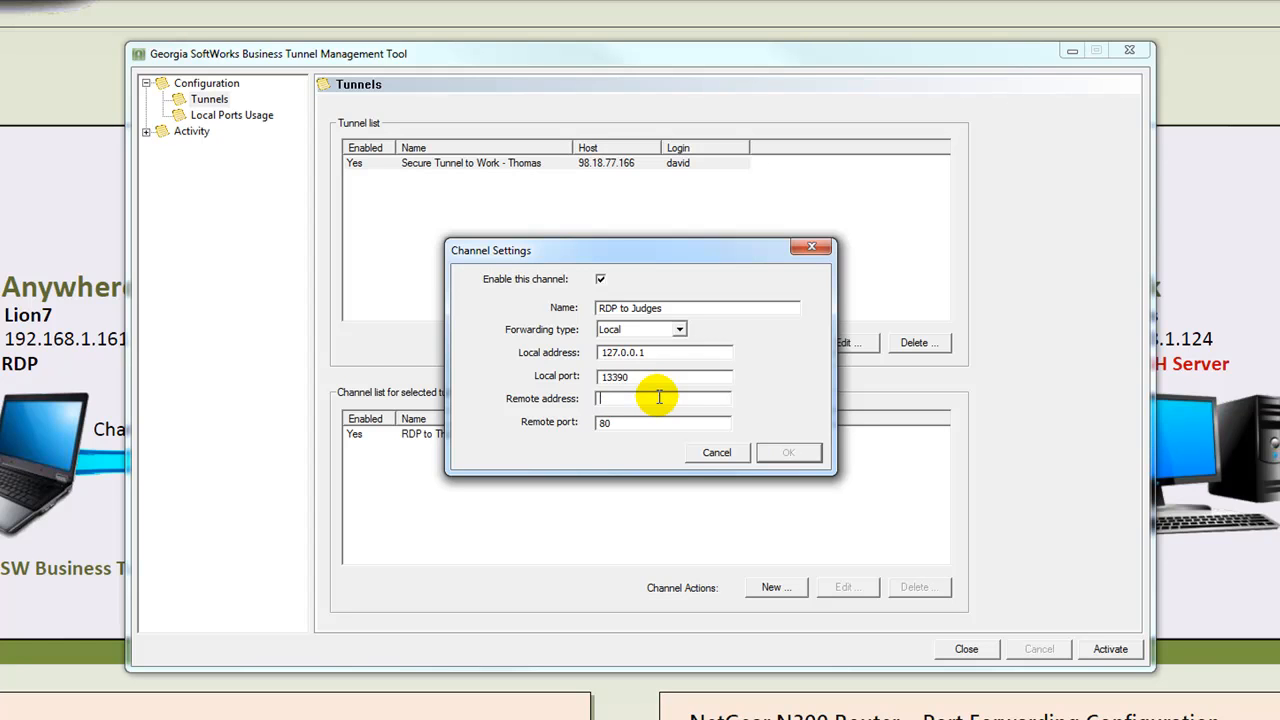
text(92.16)
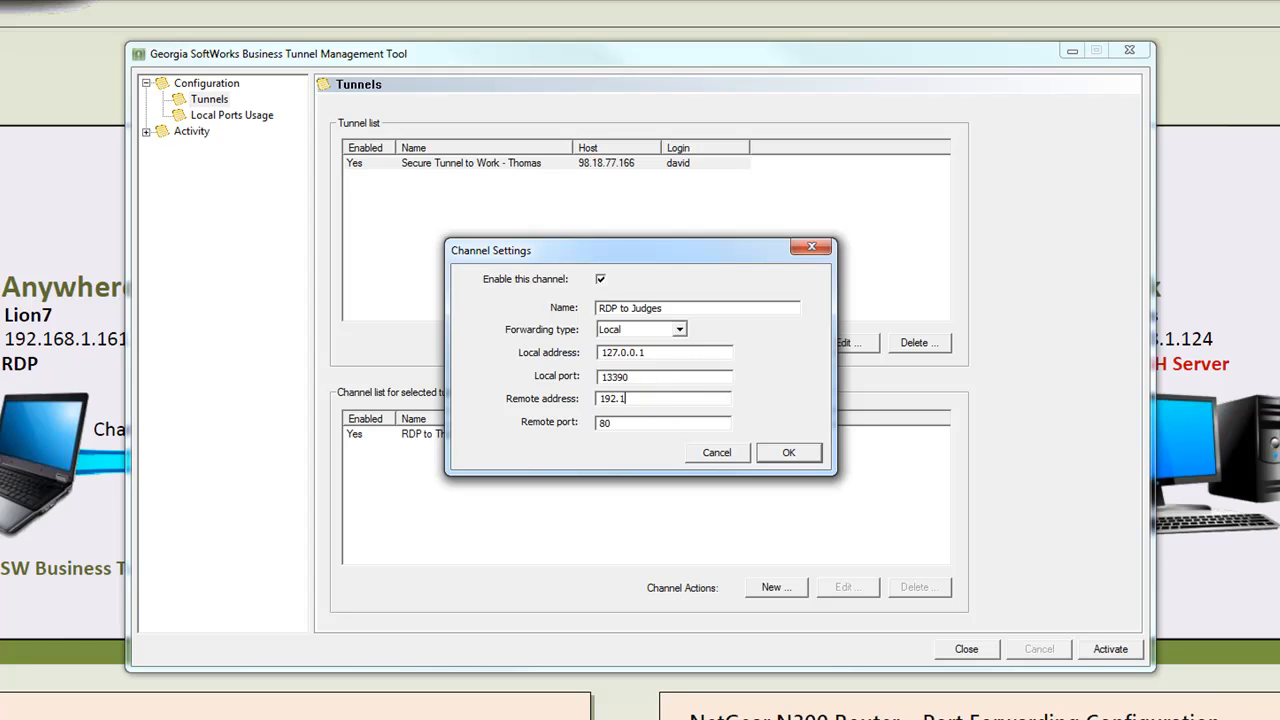
text(.1.149)
drag(639, 425, 588, 424)
key(BackSpace)
click(692, 406)
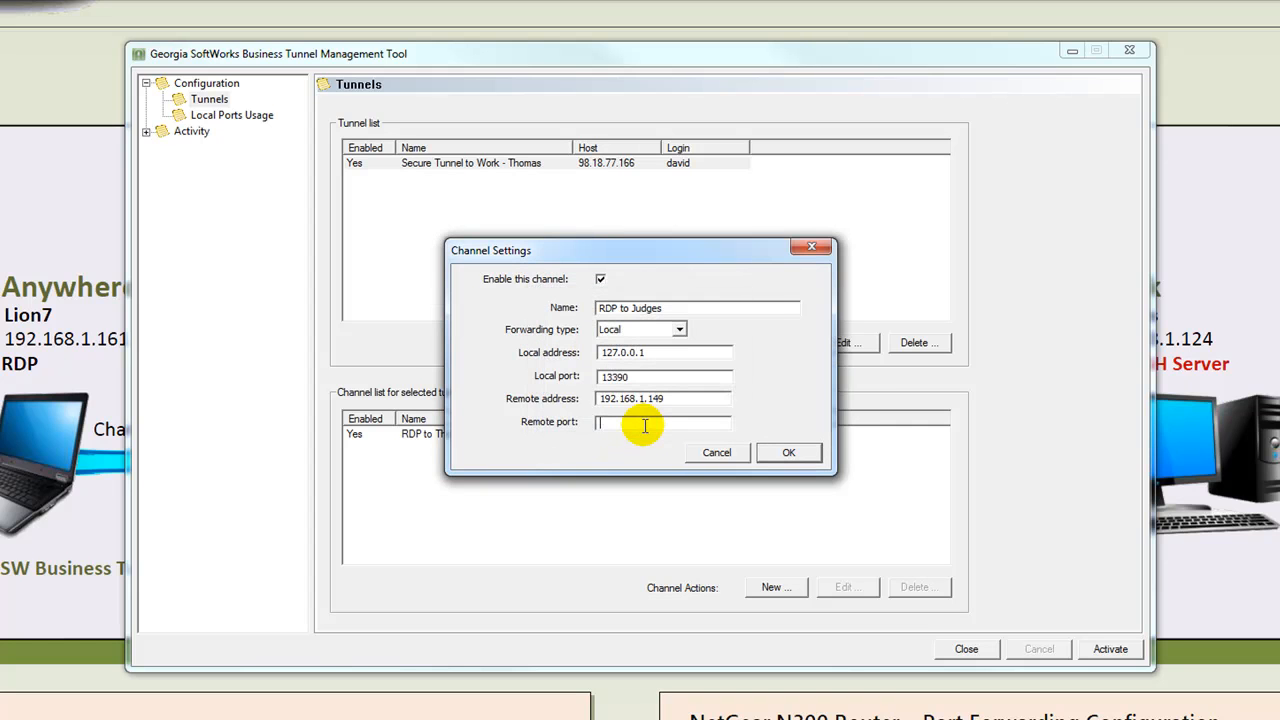
text(3389)
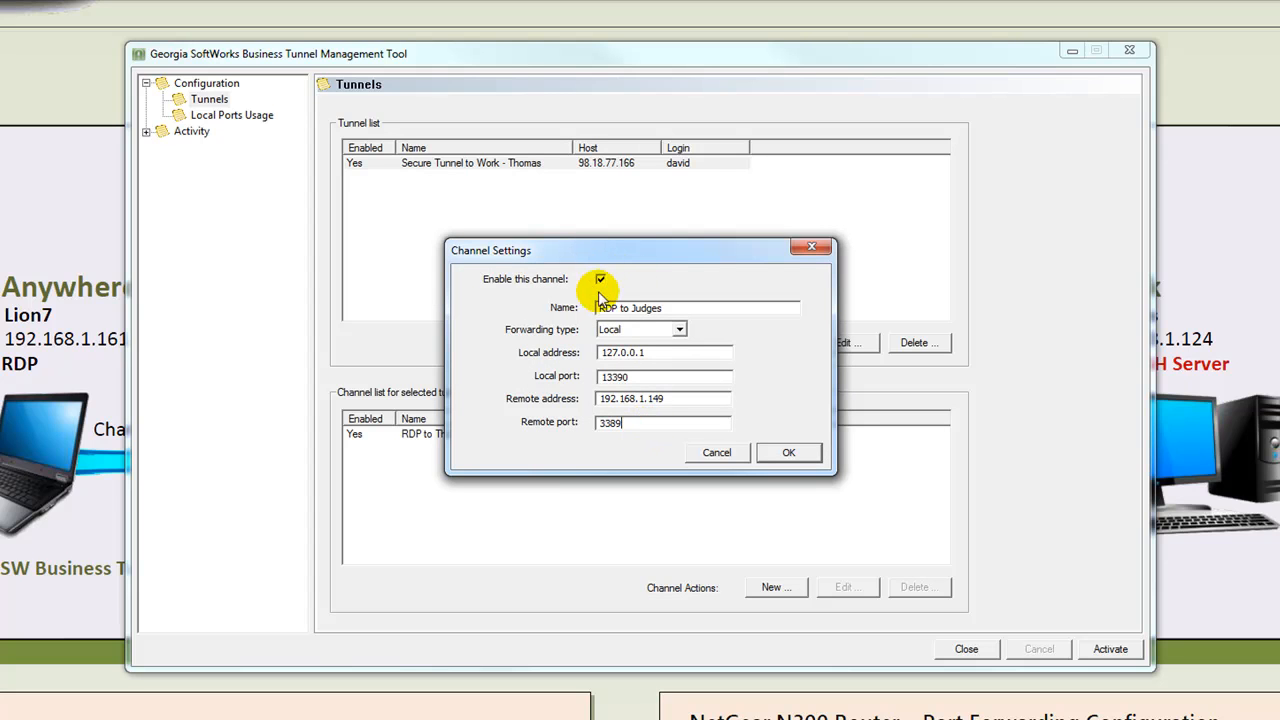
click(788, 452)
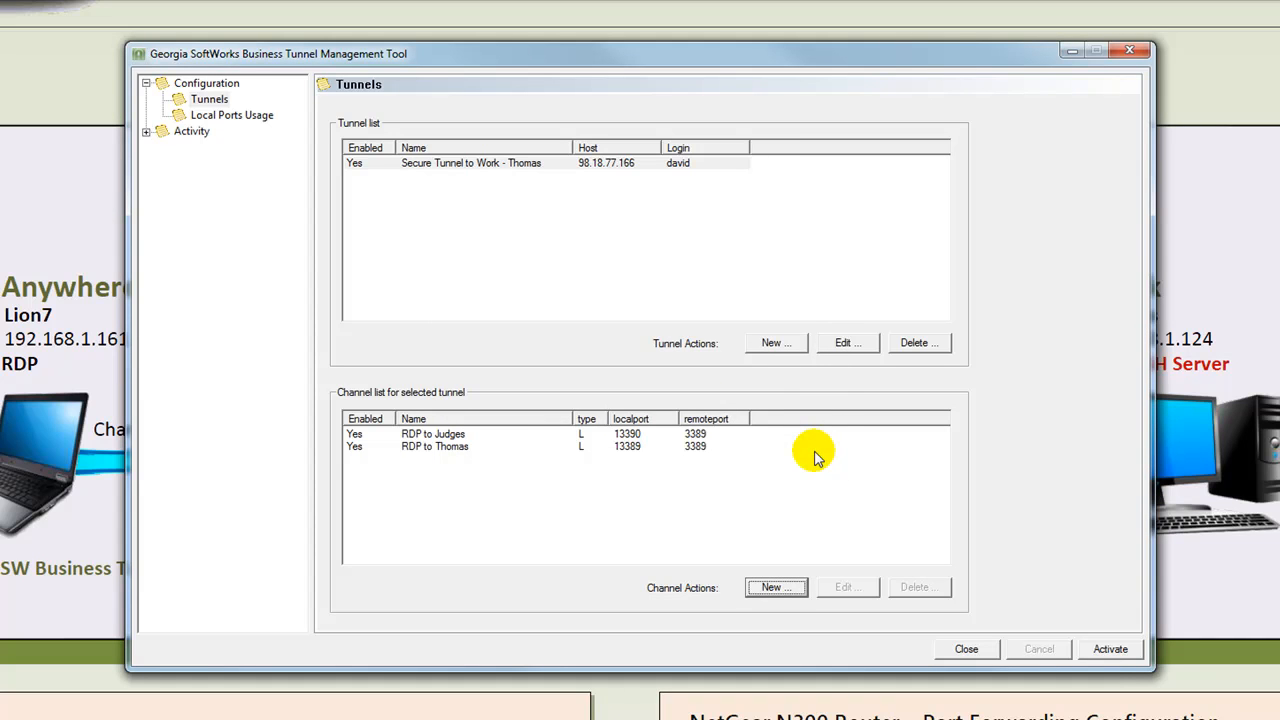
Activate the tunnel and show the Activity > Channels page
click(1135, 649)
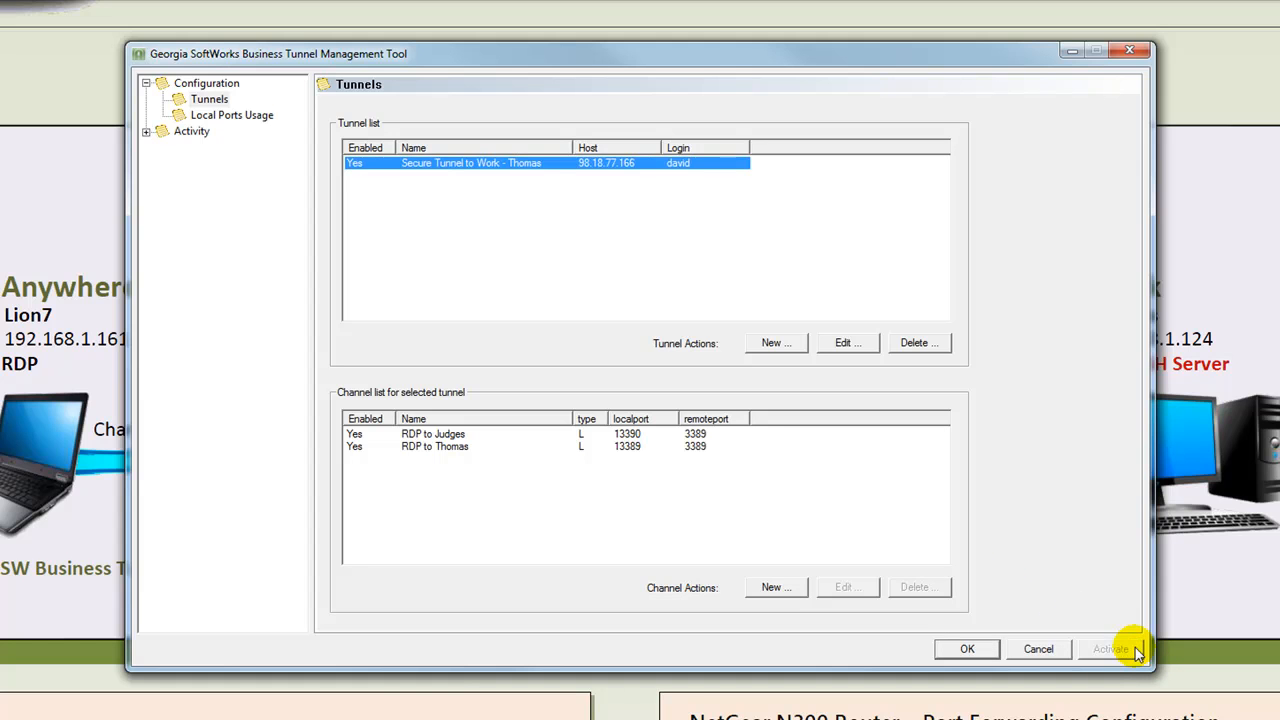
click(146, 131)
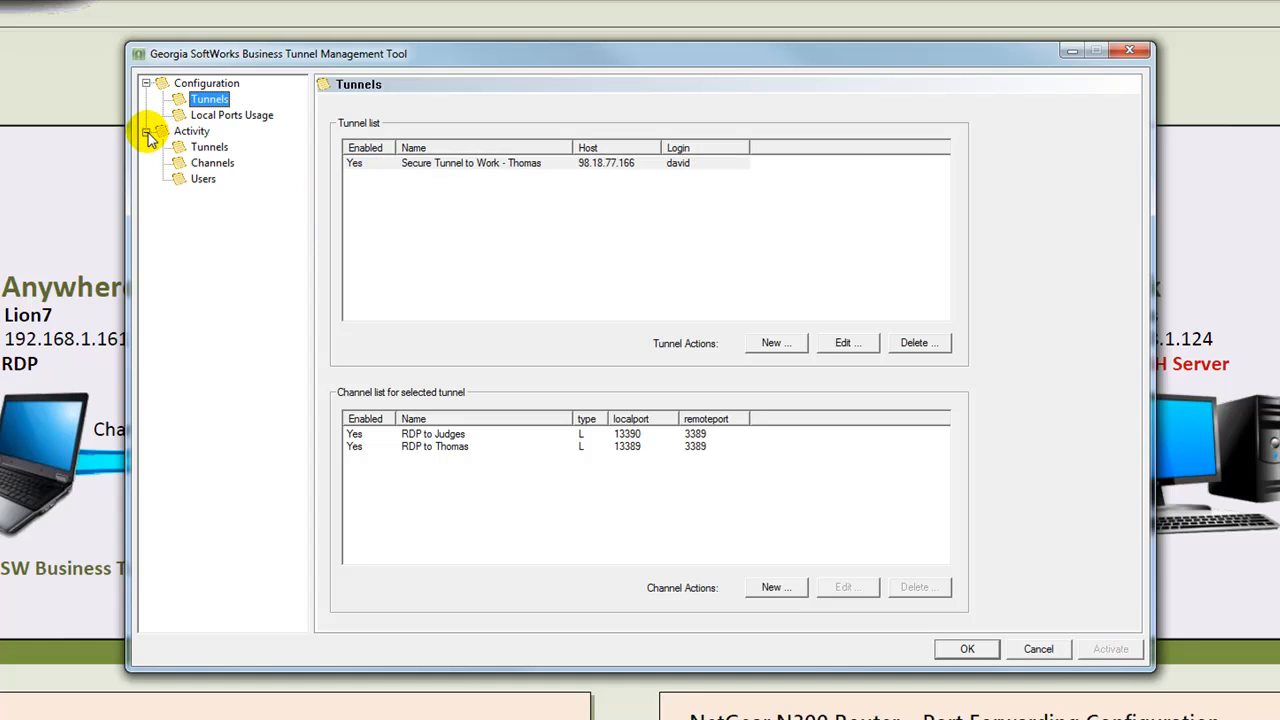
click(204, 166)
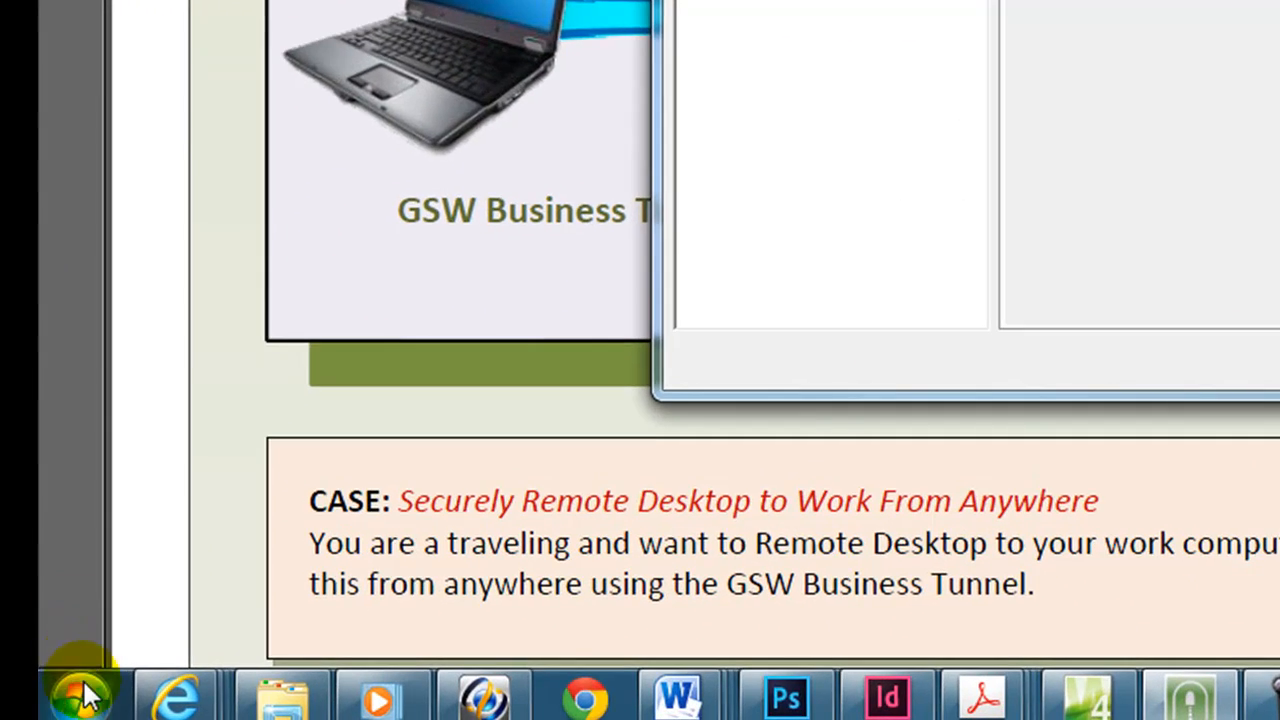
Run mstsc and connect to 127.0.0.1:13389, accepting the unverified-identity warning
click(37, 708)
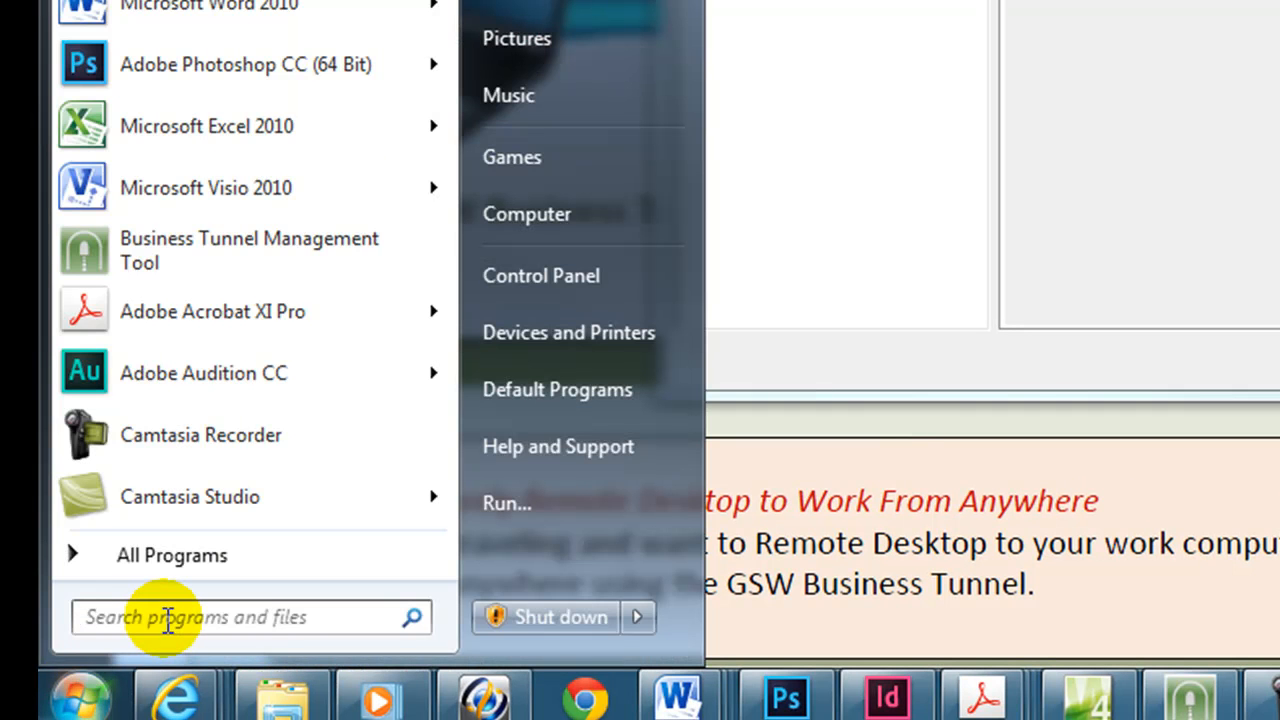
click(166, 618)
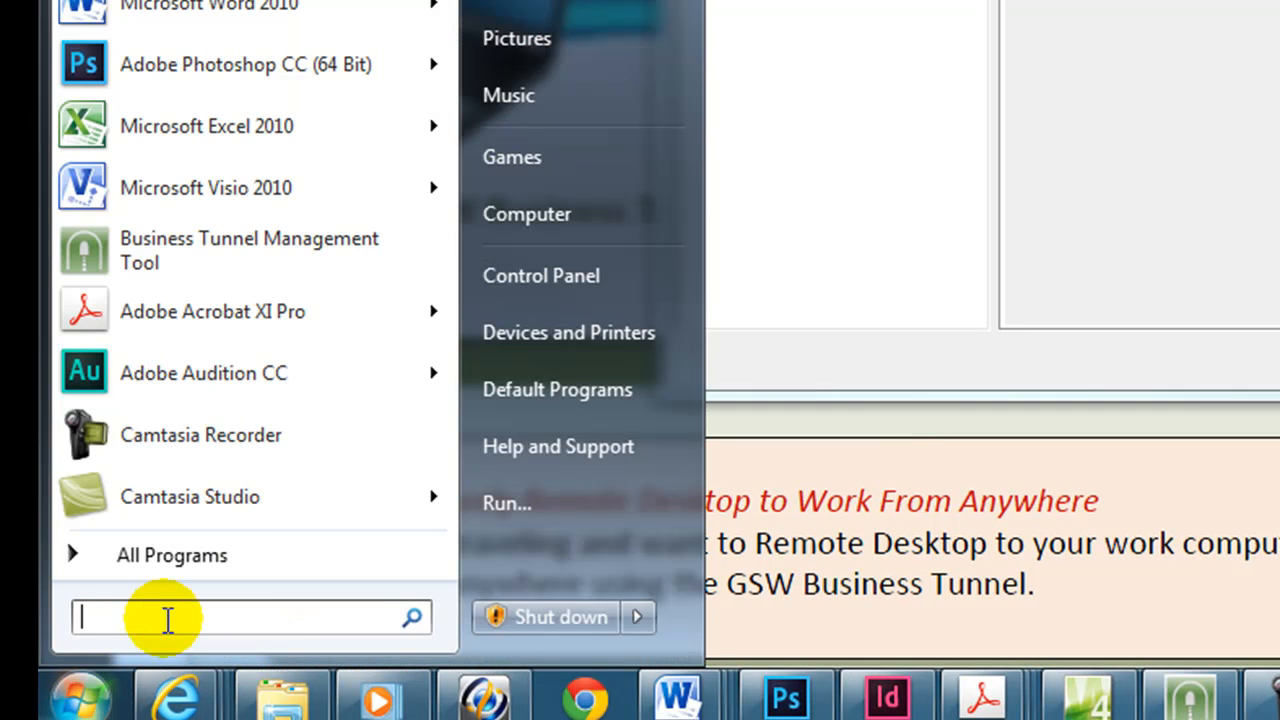
text(mstsc)
key(Return)
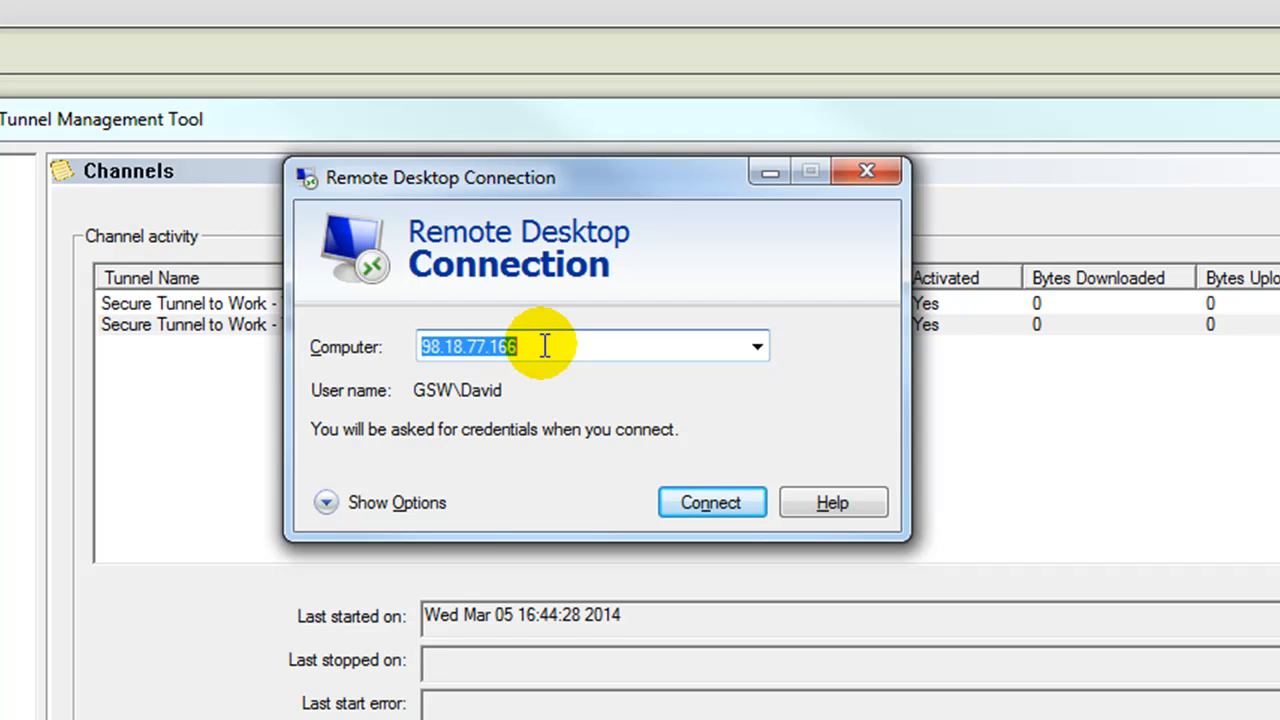
text(127)
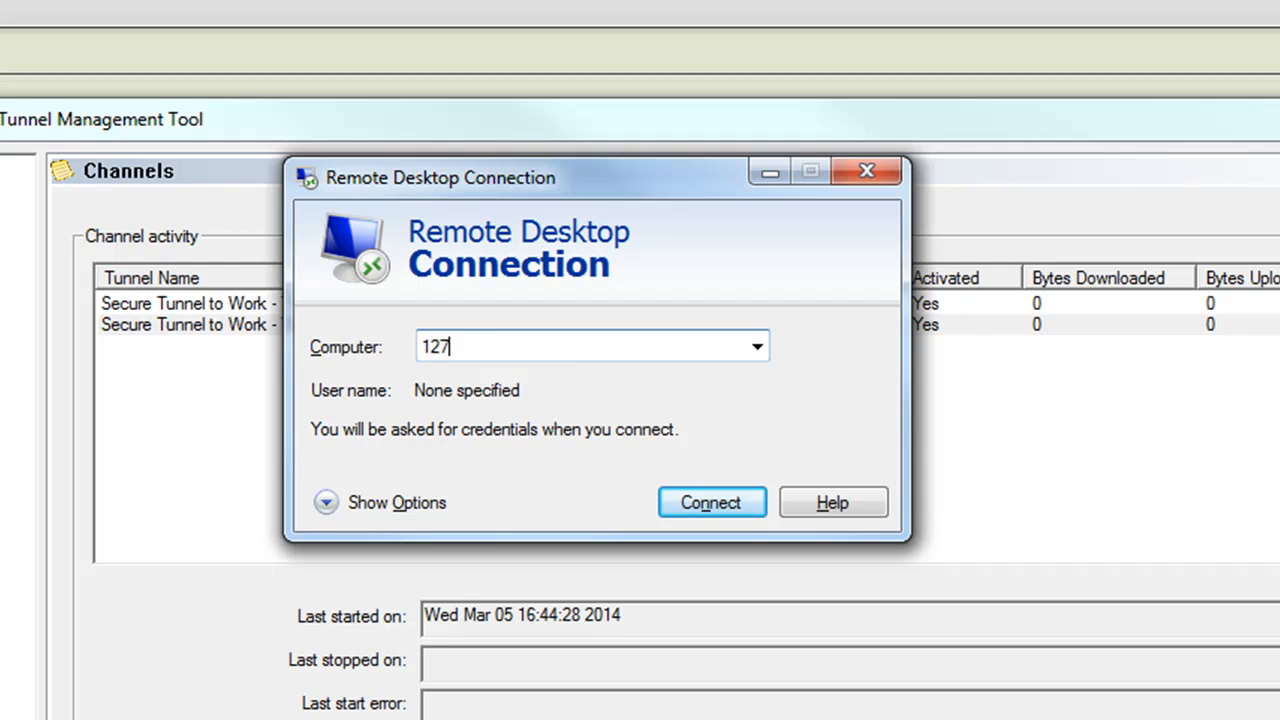
text(.0.0.1:1)
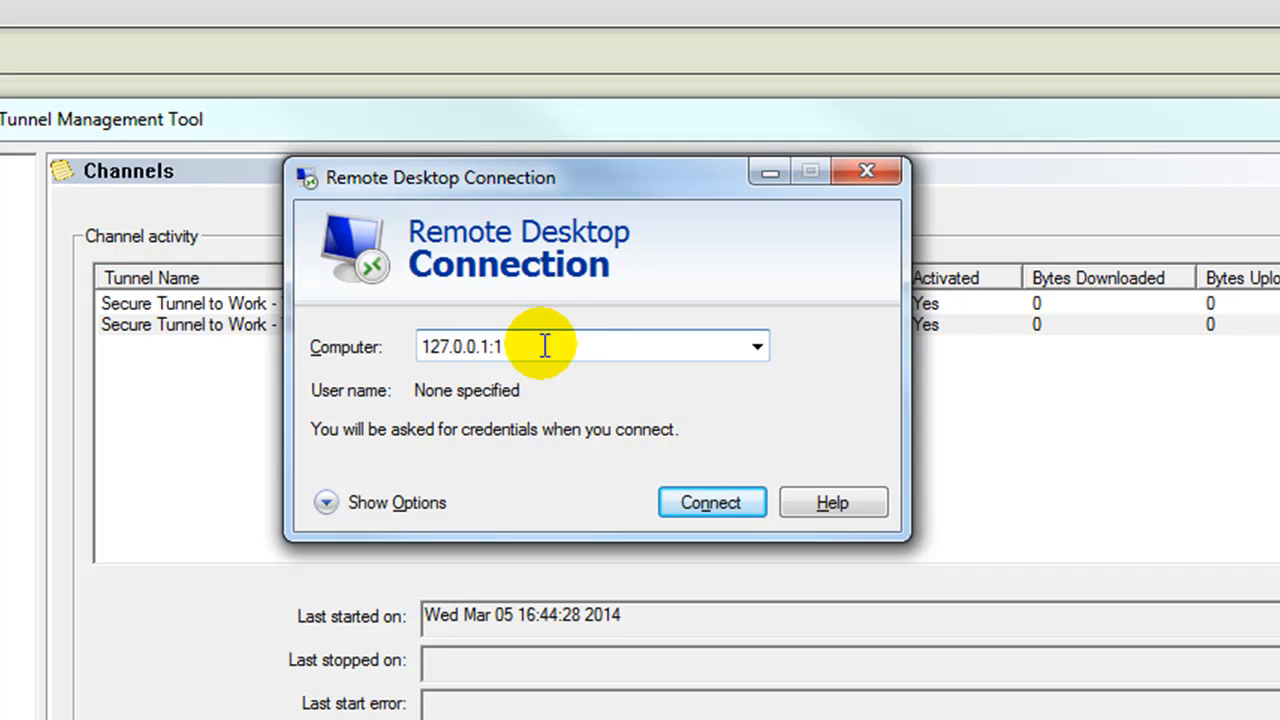
text(3389)
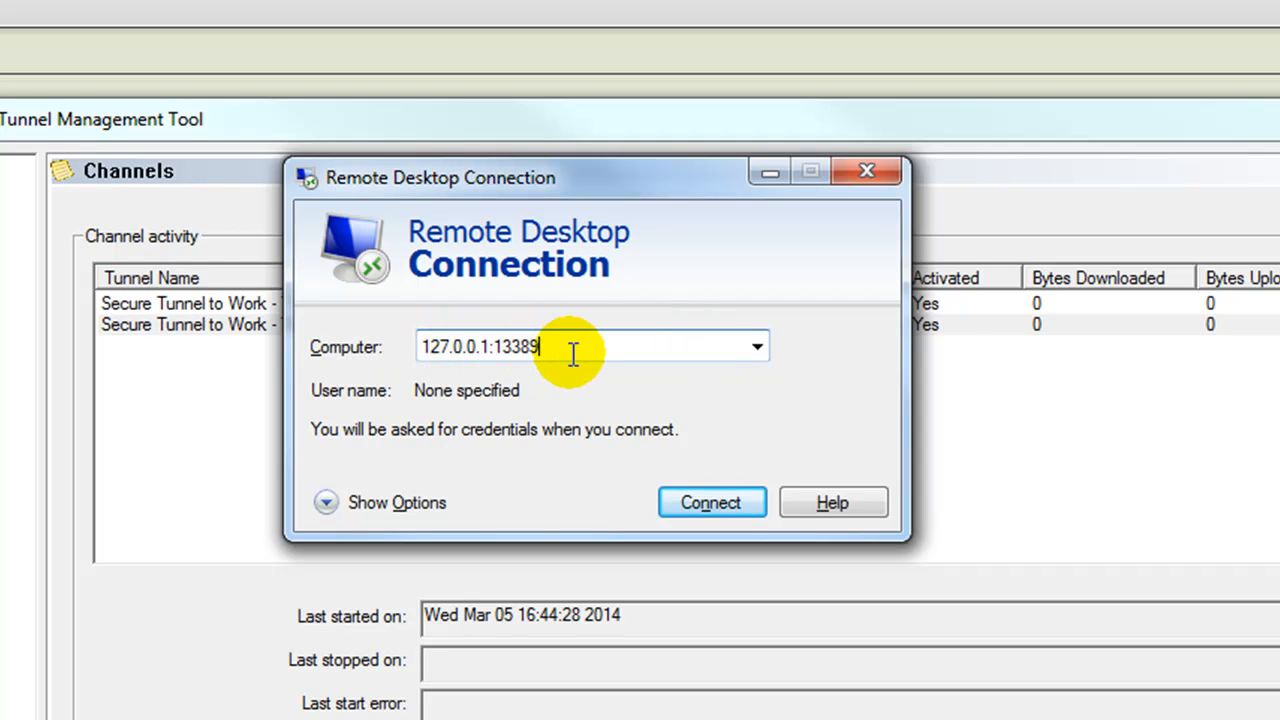
click(678, 499)
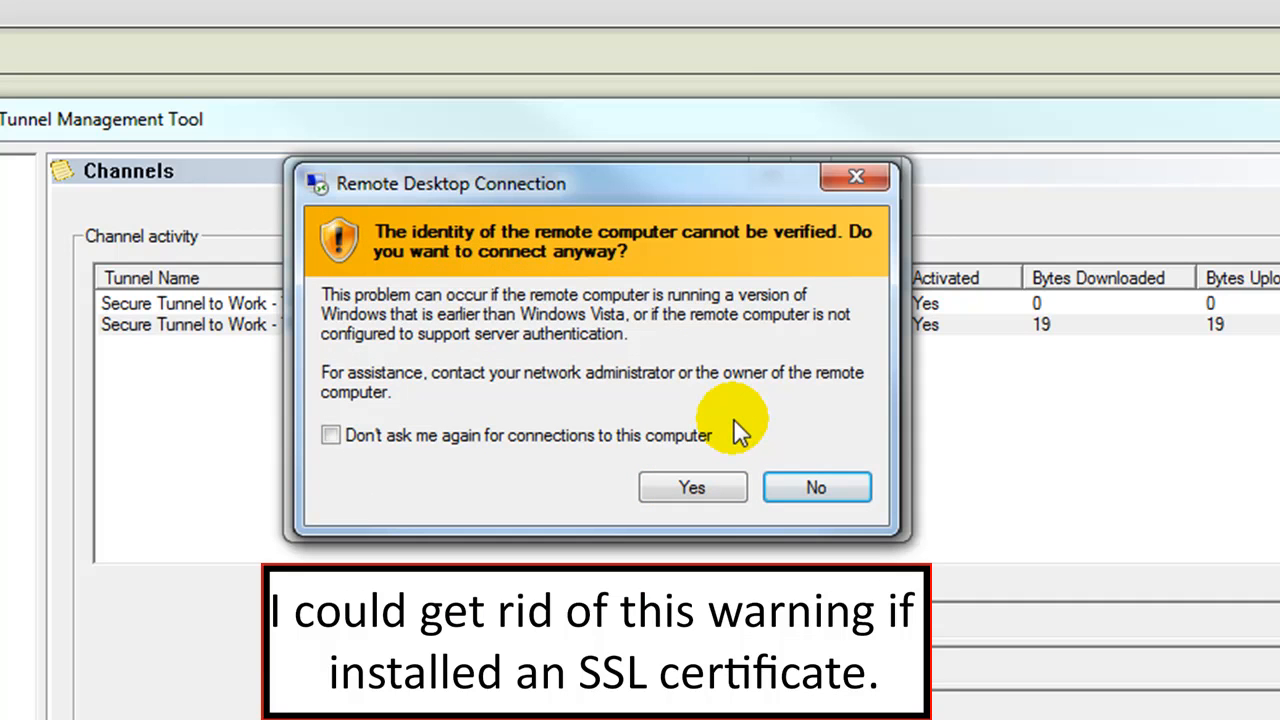
click(729, 487)
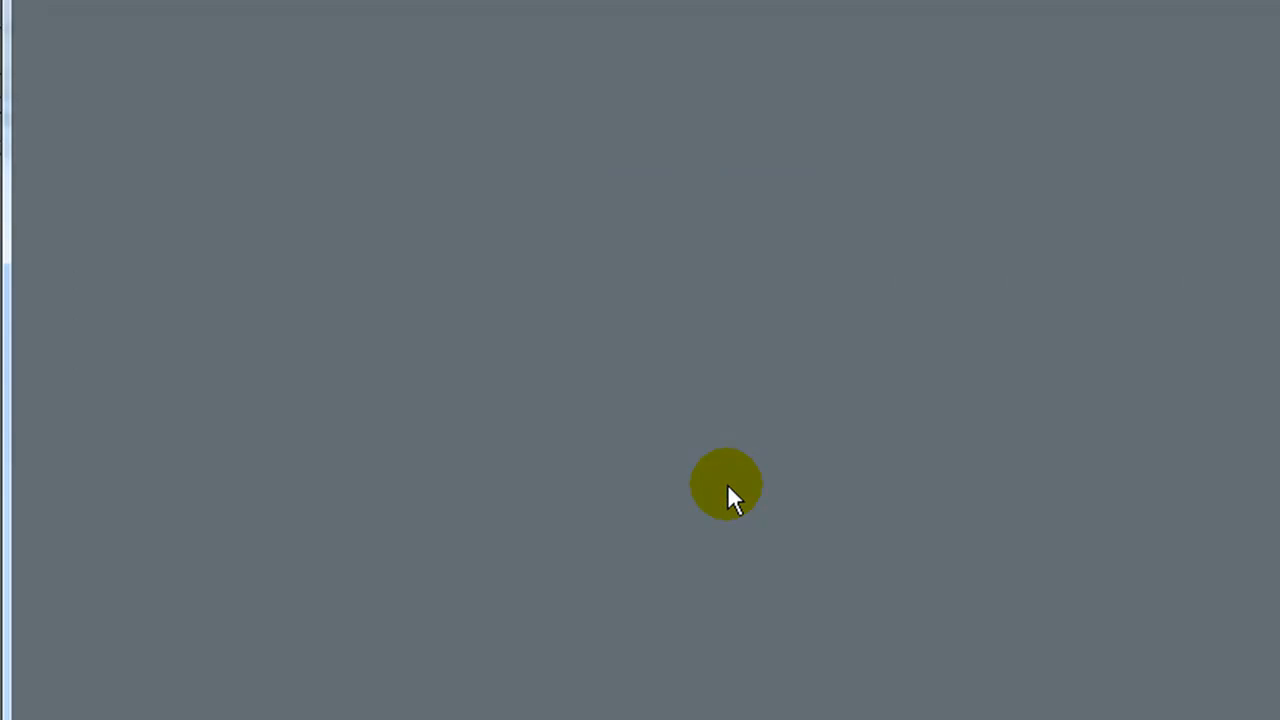
Log on to the remote Windows Server 2003 machine with the account user name and password
click(955, 376)
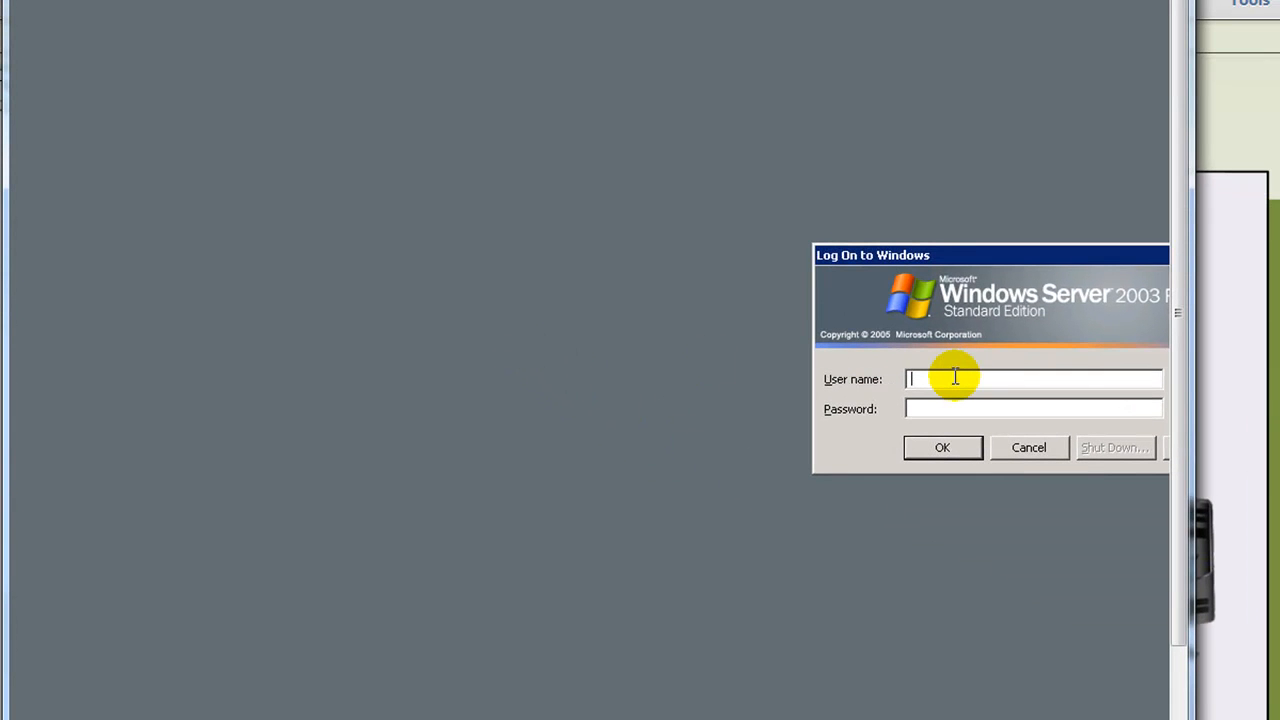
text(david)
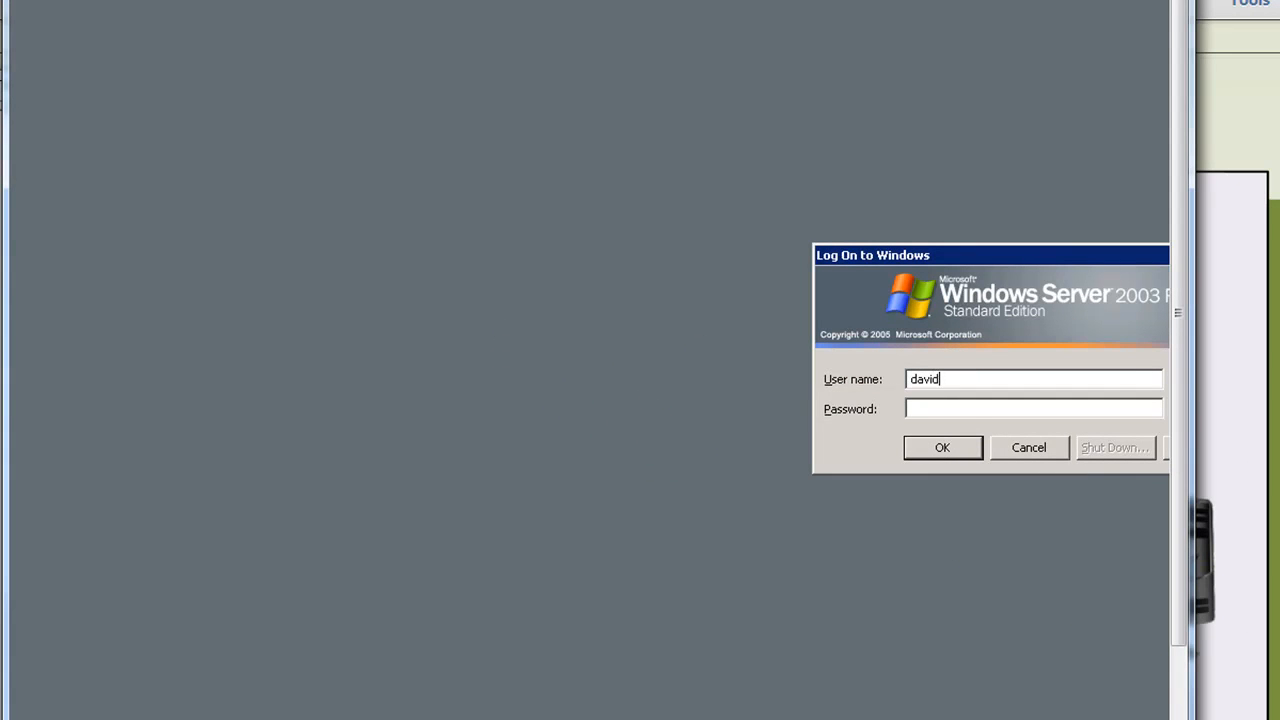
key(Tab)
text(************)
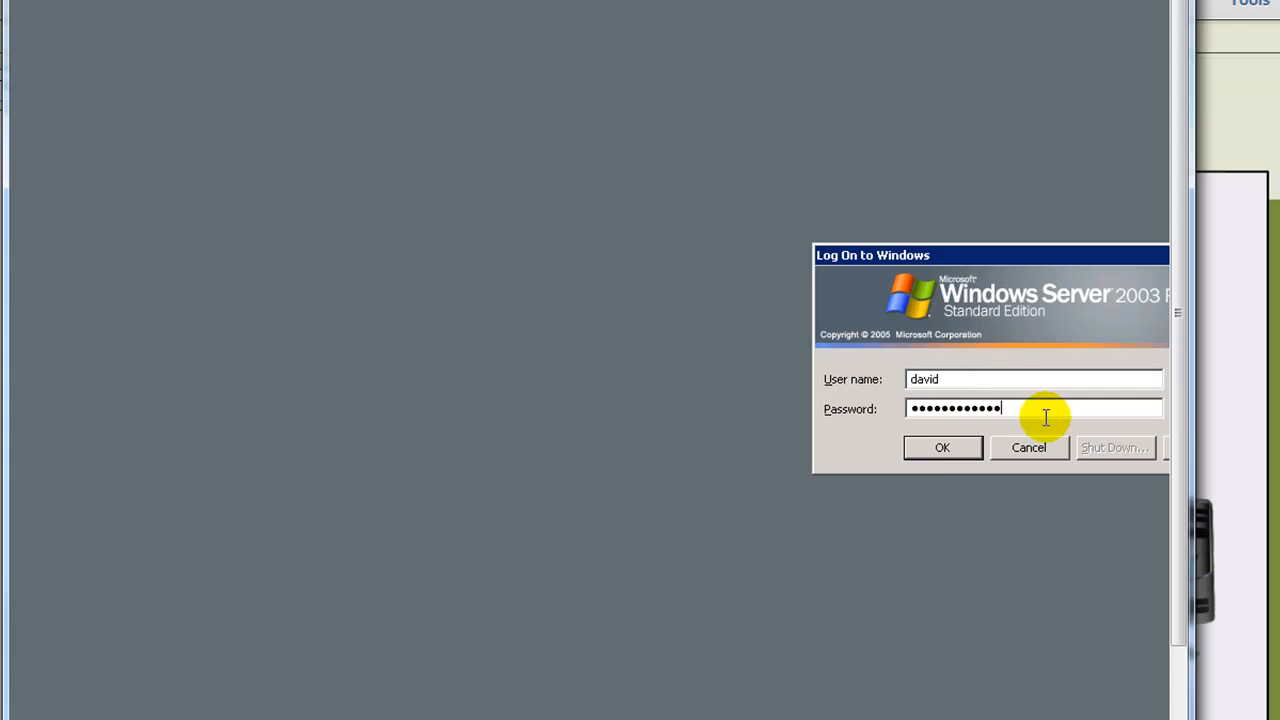
click(940, 449)
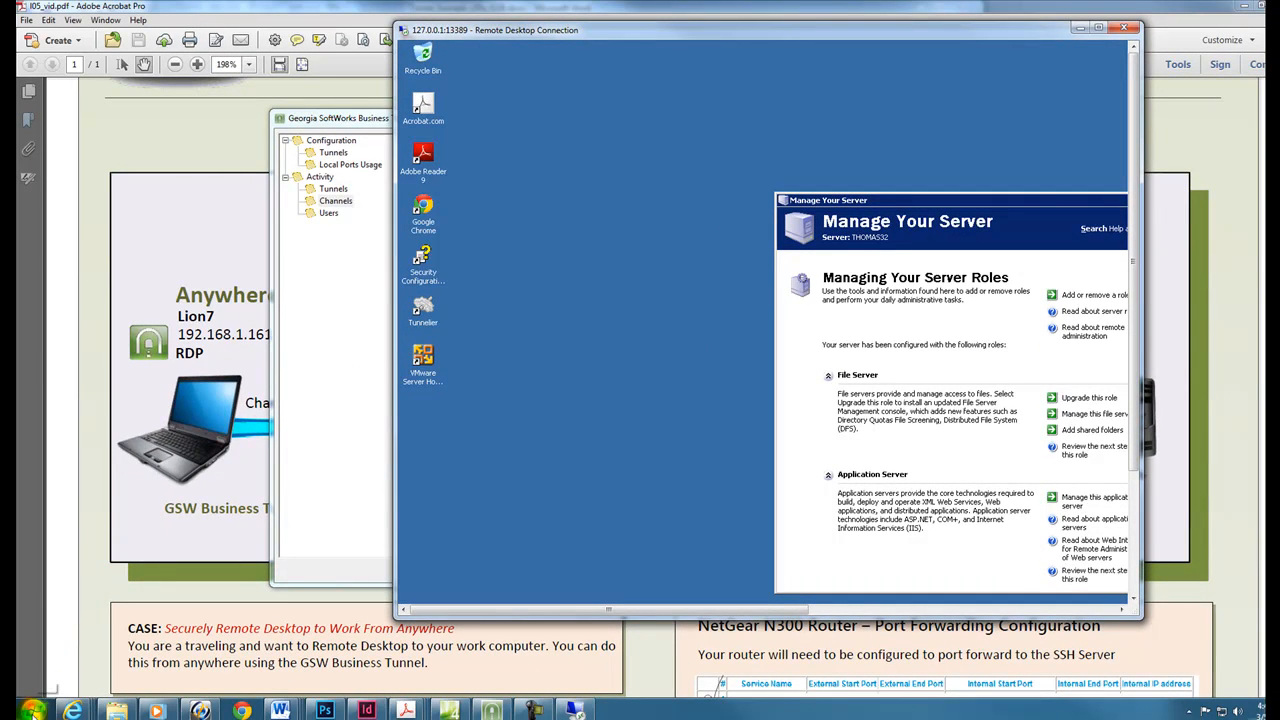
Run mstsc again and connect to 127.0.0.1:13390
click(33, 710)
click(80, 680)
text(msts)
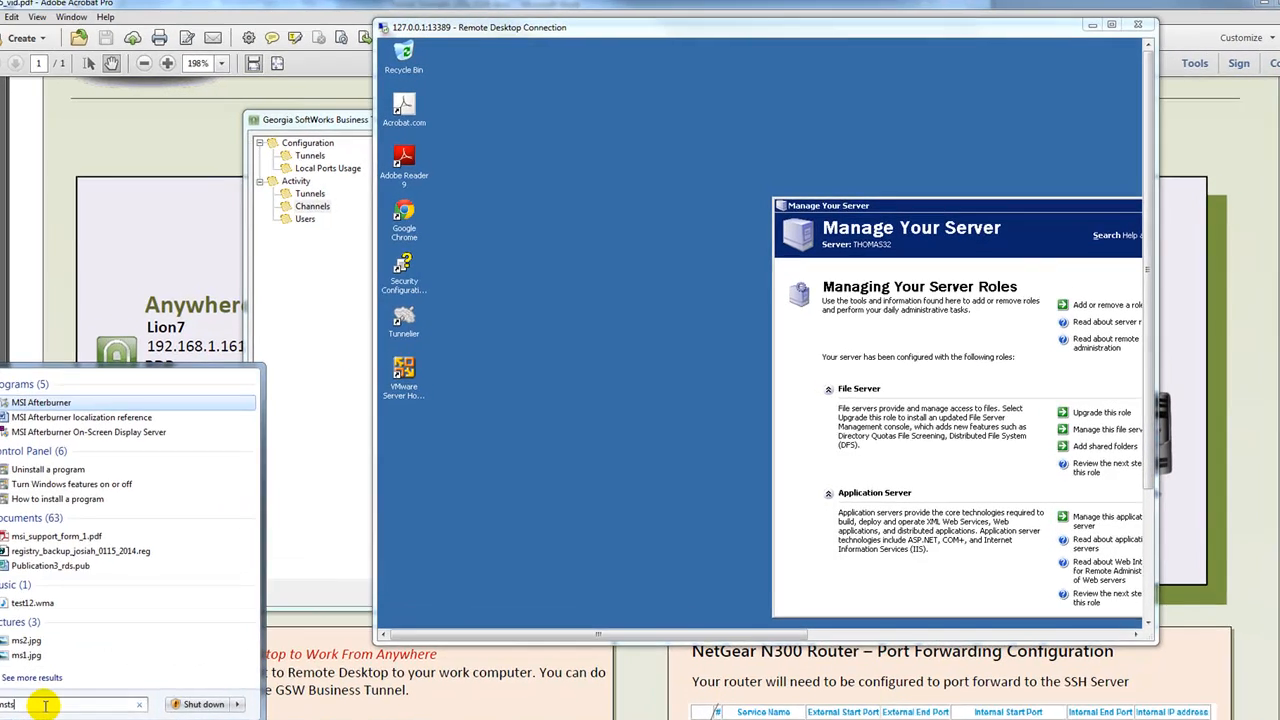
key(Return)
text(12)
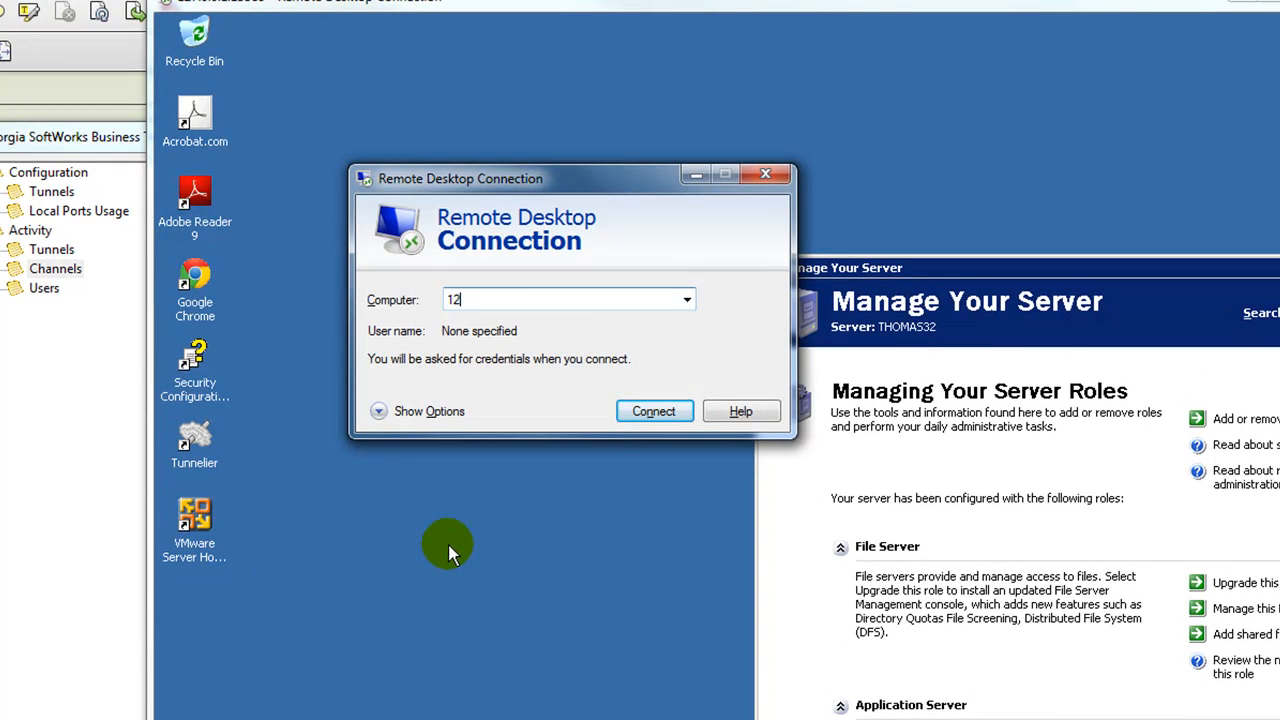
text(7.0.0.1:13390)
key(Return)
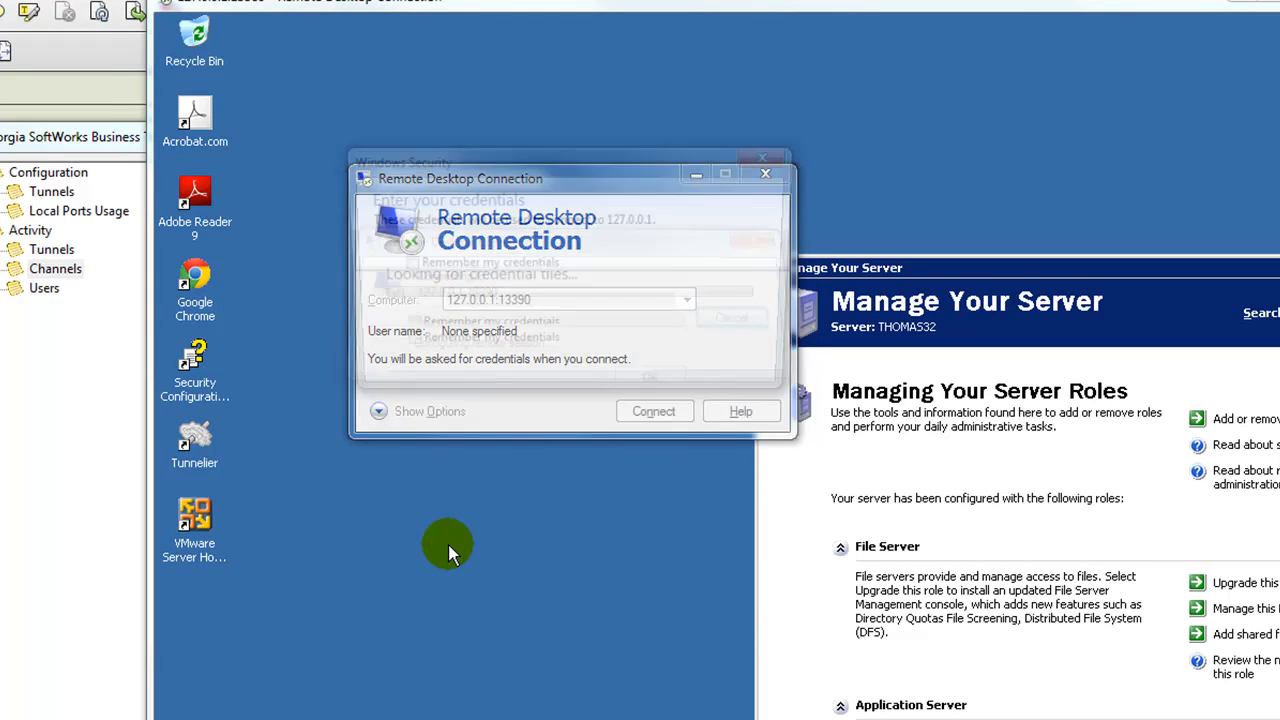
Enter the logon credentials, accept the certificate warning for JUDGES, then view channel traffic counts
click(613, 273)
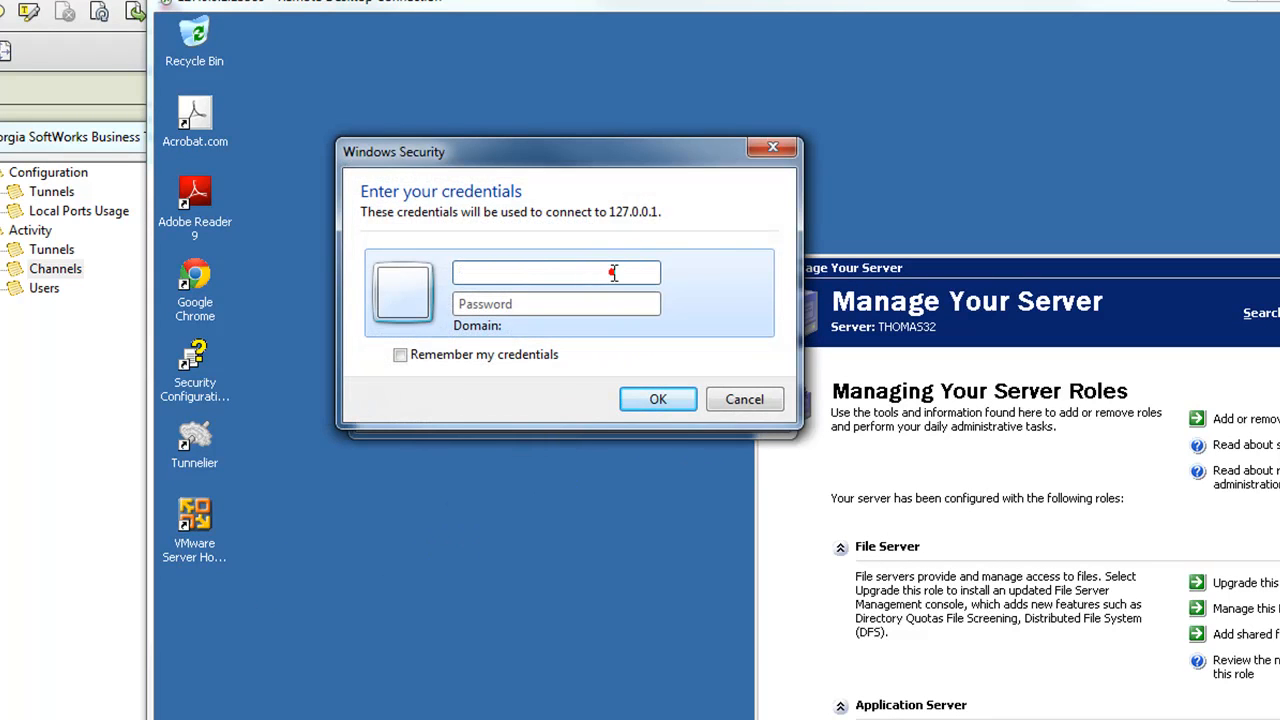
text(david)
key(Tab)
text(•••••••••••)
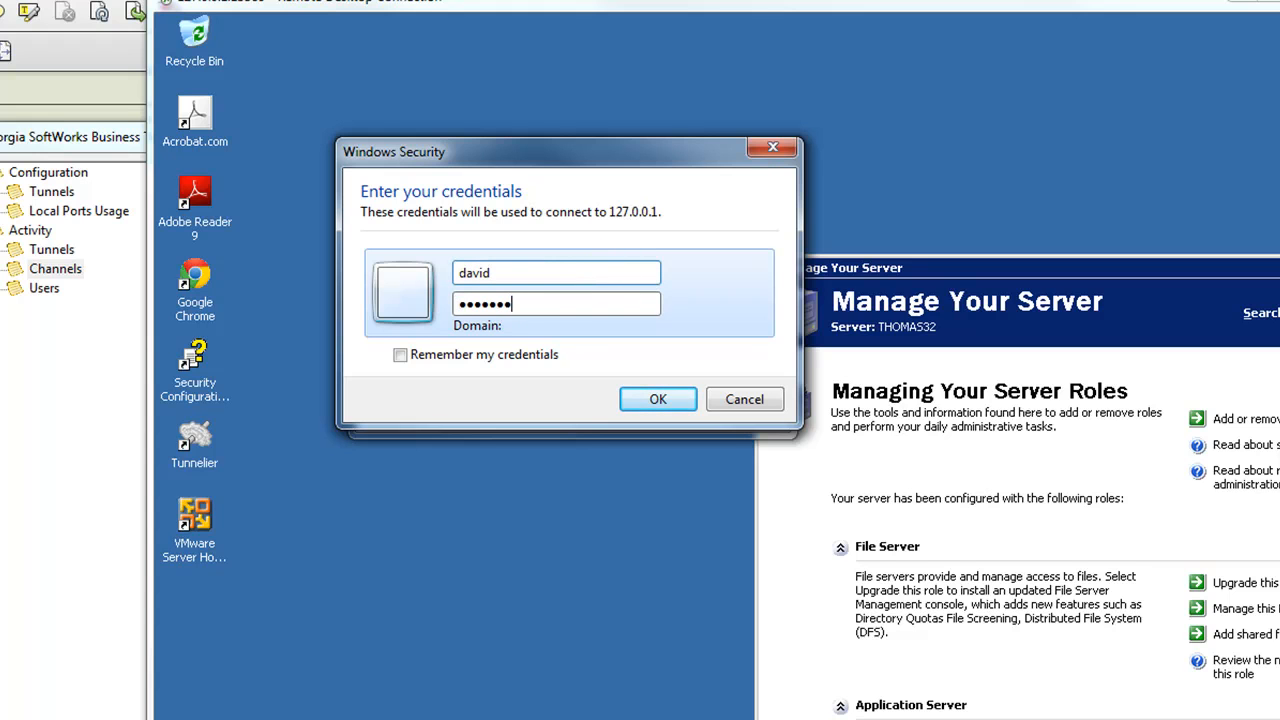
key(Return)
click(664, 398)
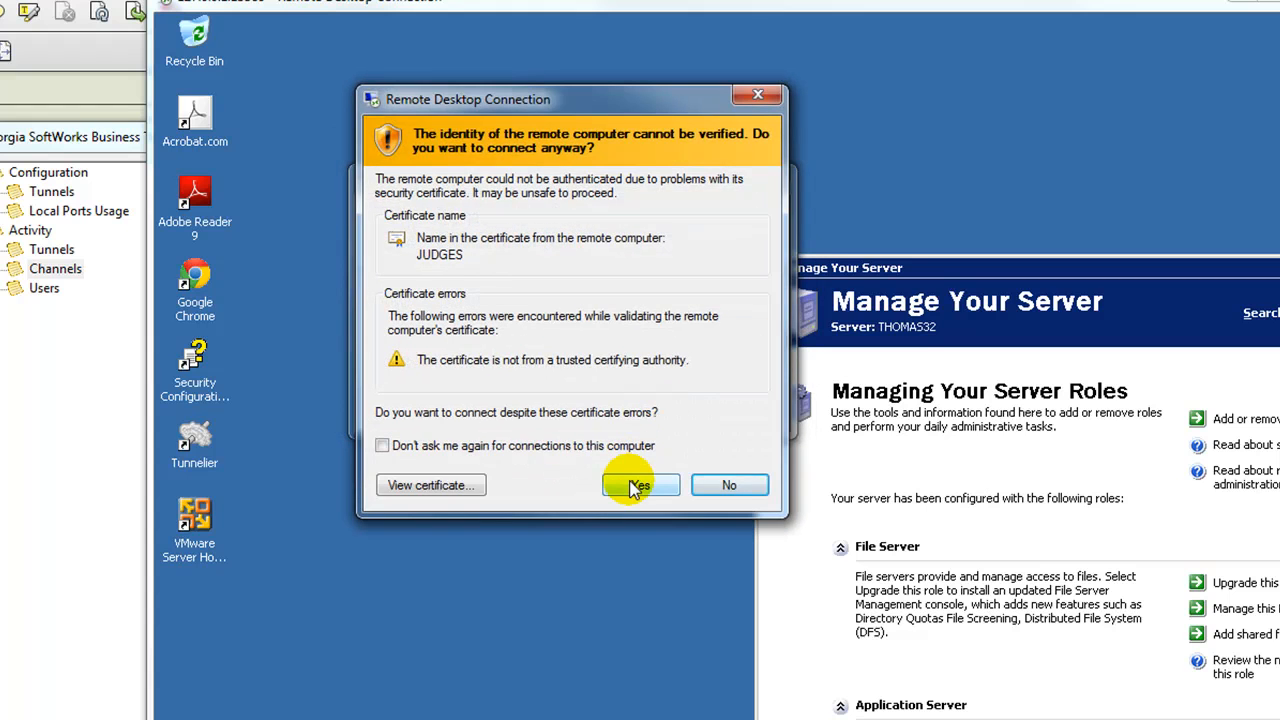
click(636, 486)
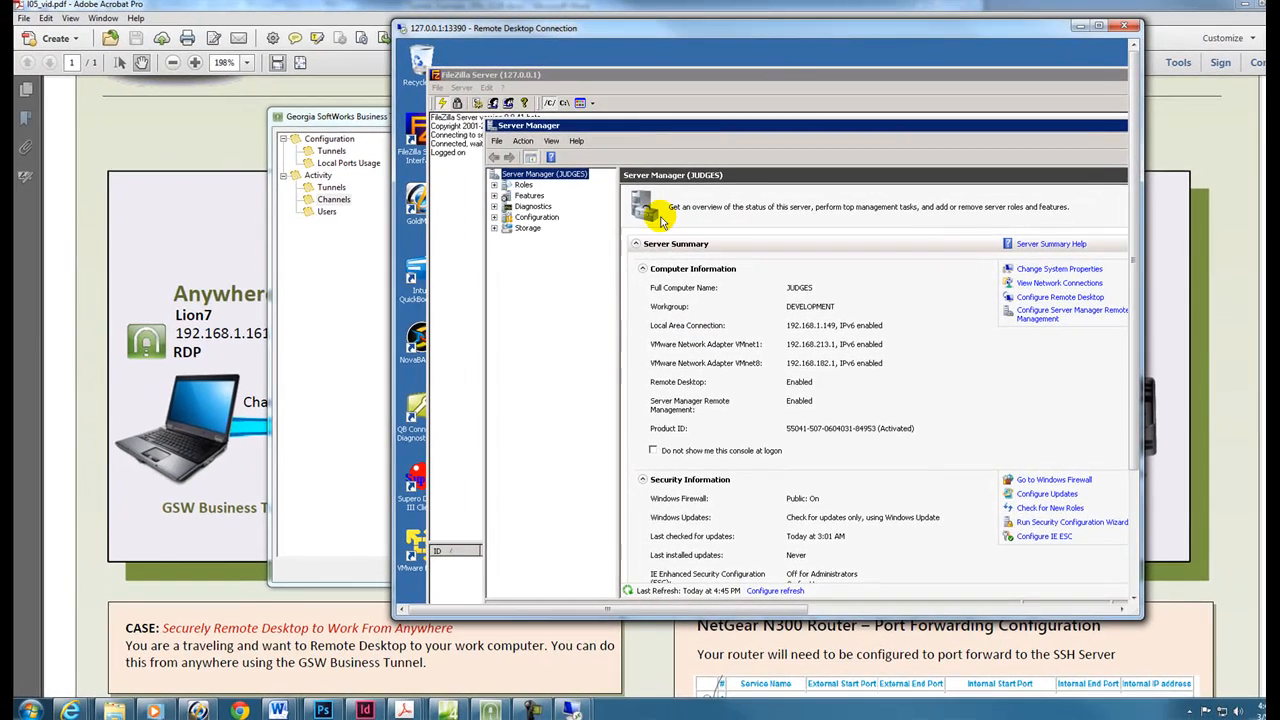
click(484, 710)
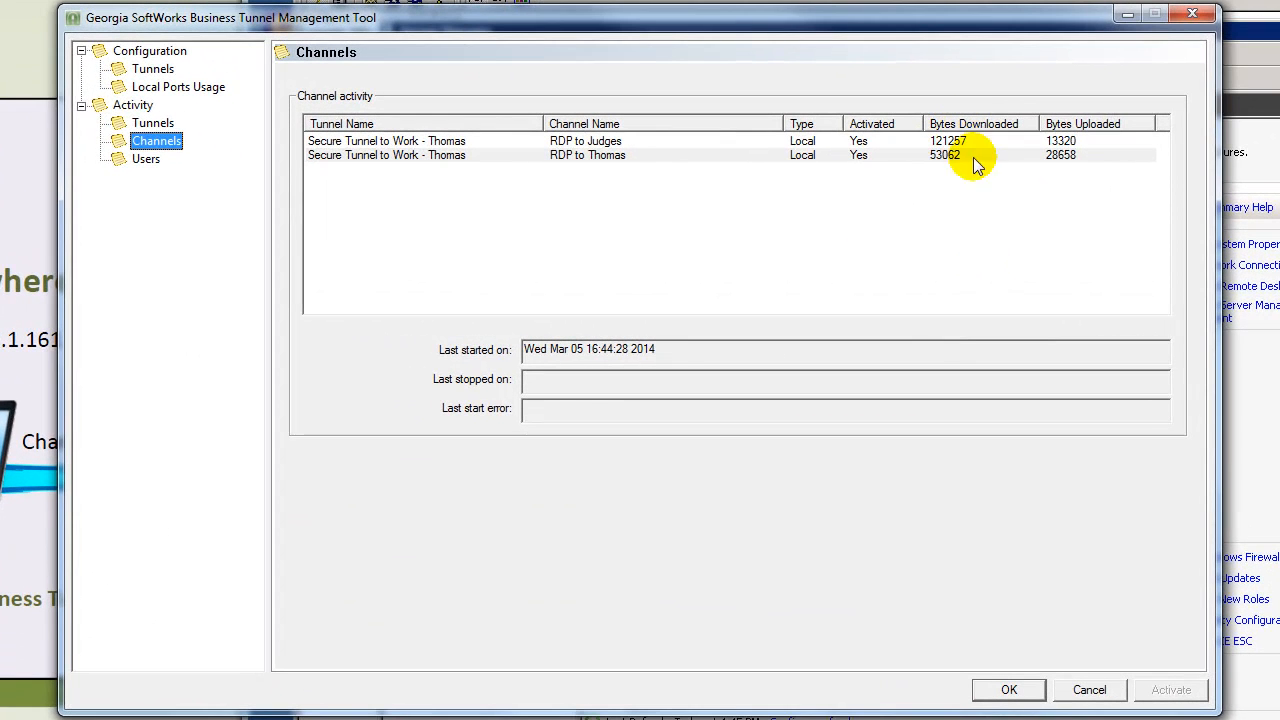